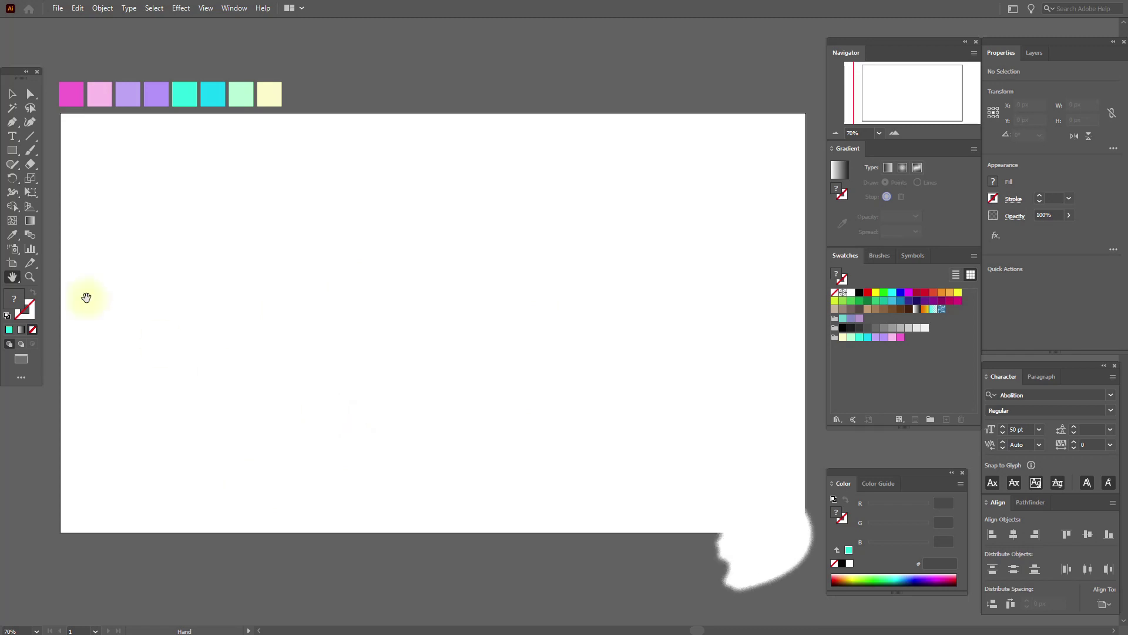
- Draw an artboard-sized rectangle filled with the eyedropped magenta swatch
click(15, 235)
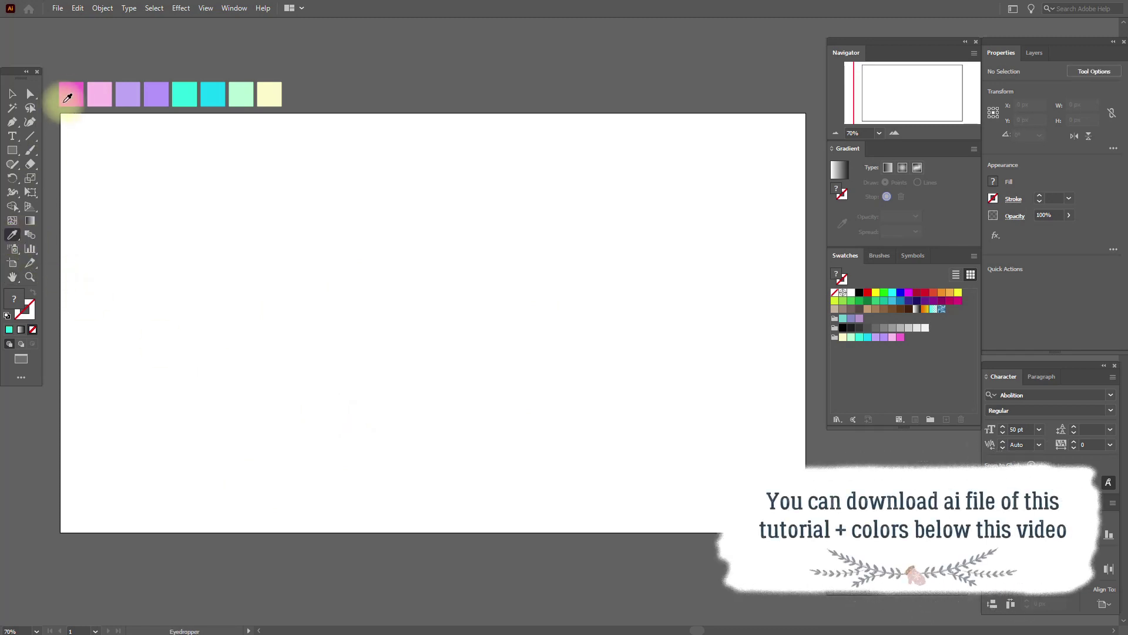
click(71, 94)
click(15, 151)
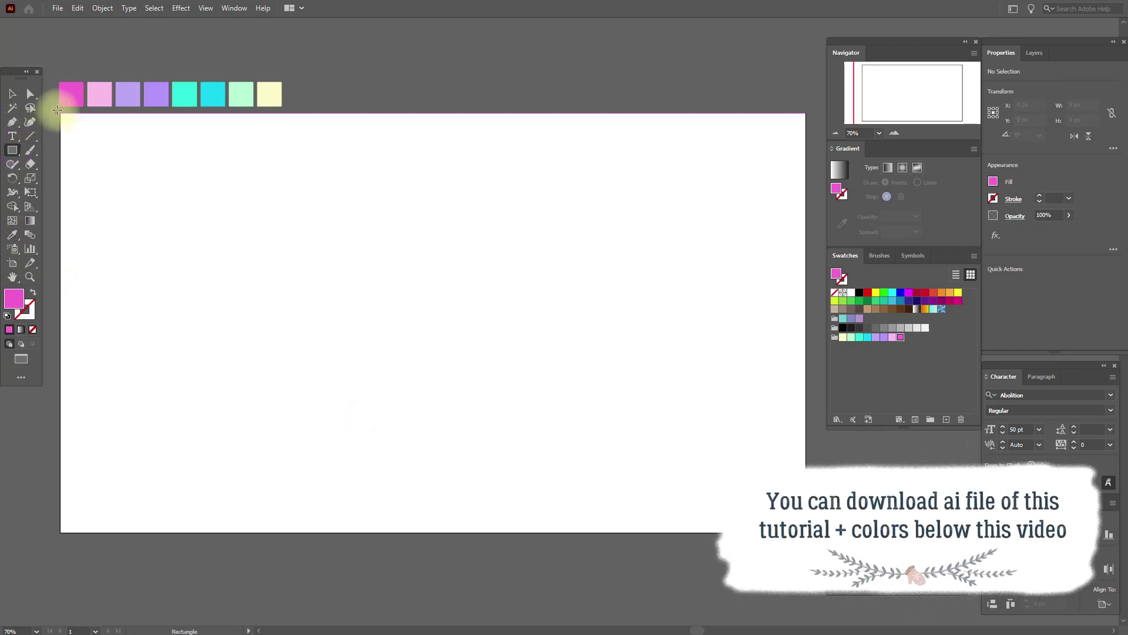
drag(61, 113, 805, 532)
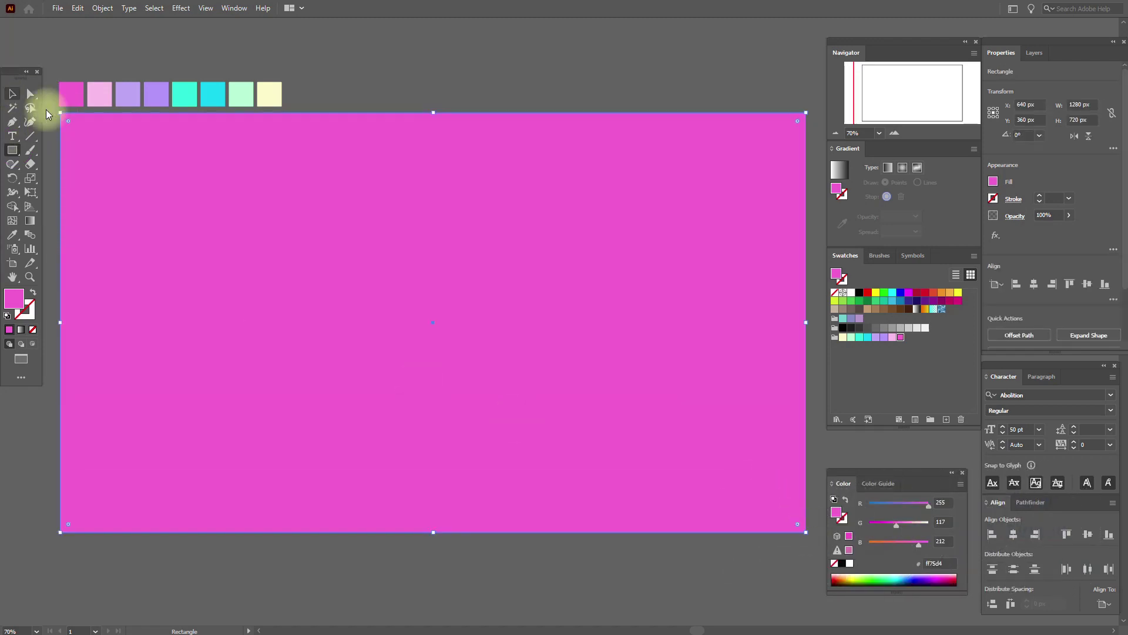
- Give the rectangle a freeform gradient and make its top-right, bottom-right and bottom-left points magenta
click(917, 170)
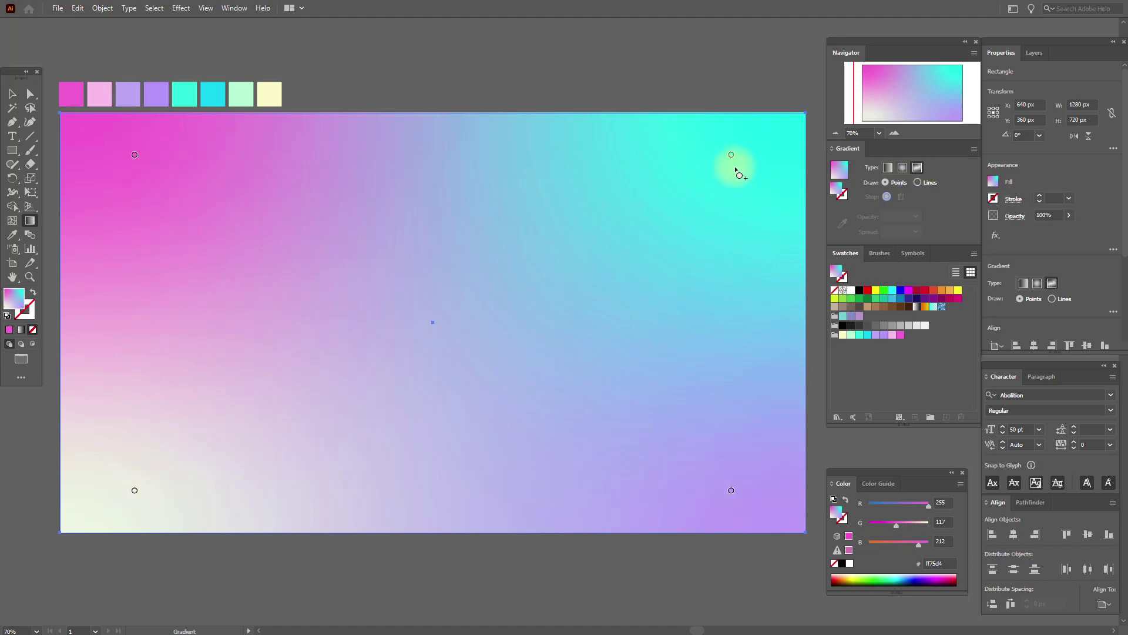
drag(902, 339, 732, 156)
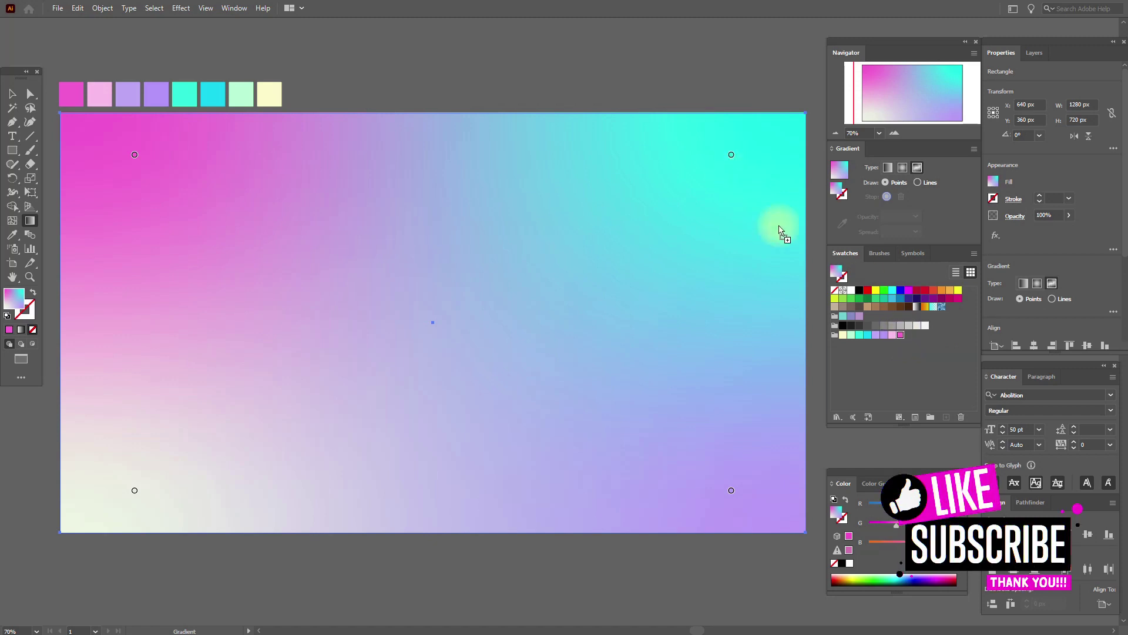
drag(884, 334, 732, 492)
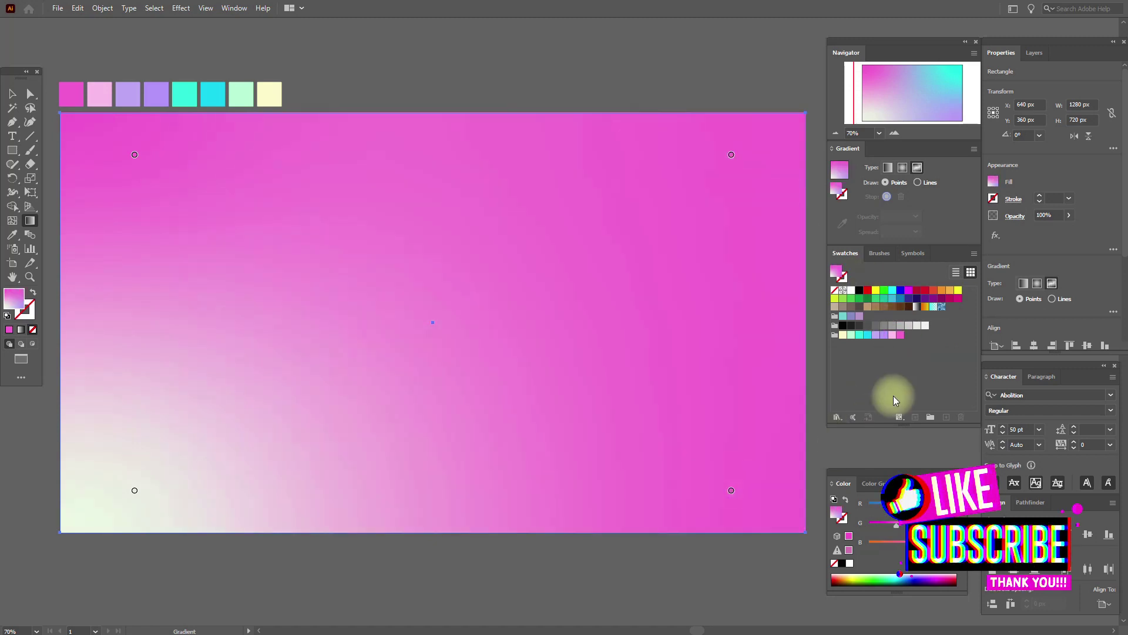
drag(901, 340, 135, 491)
click(135, 155)
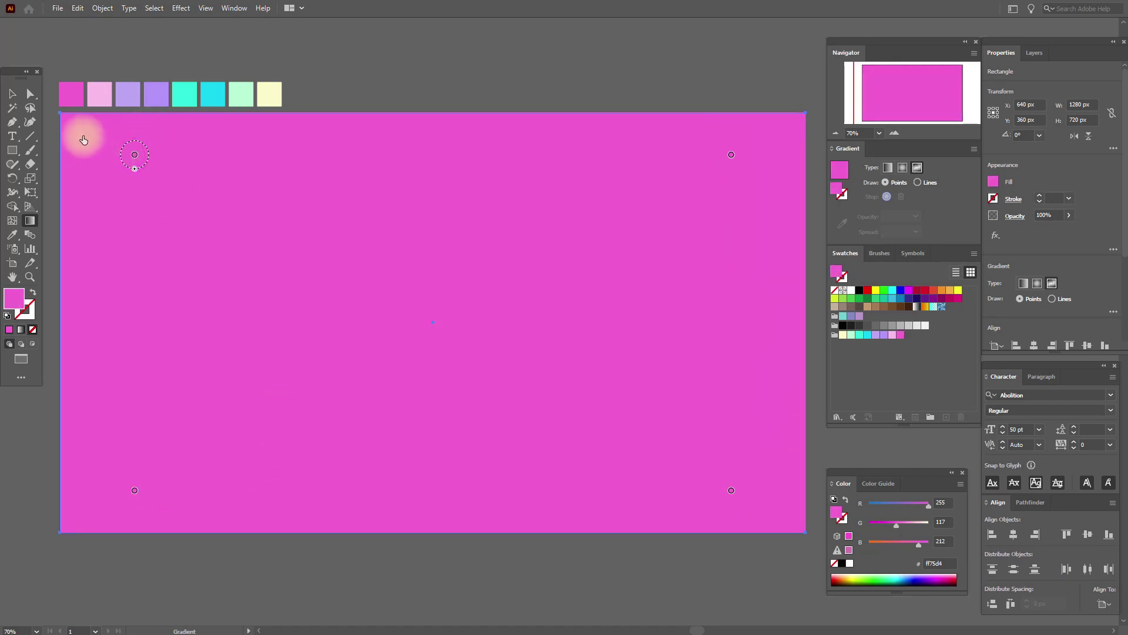
- Move the four magenta gradient points into the rectangle's corners
drag(84, 140, 80, 133)
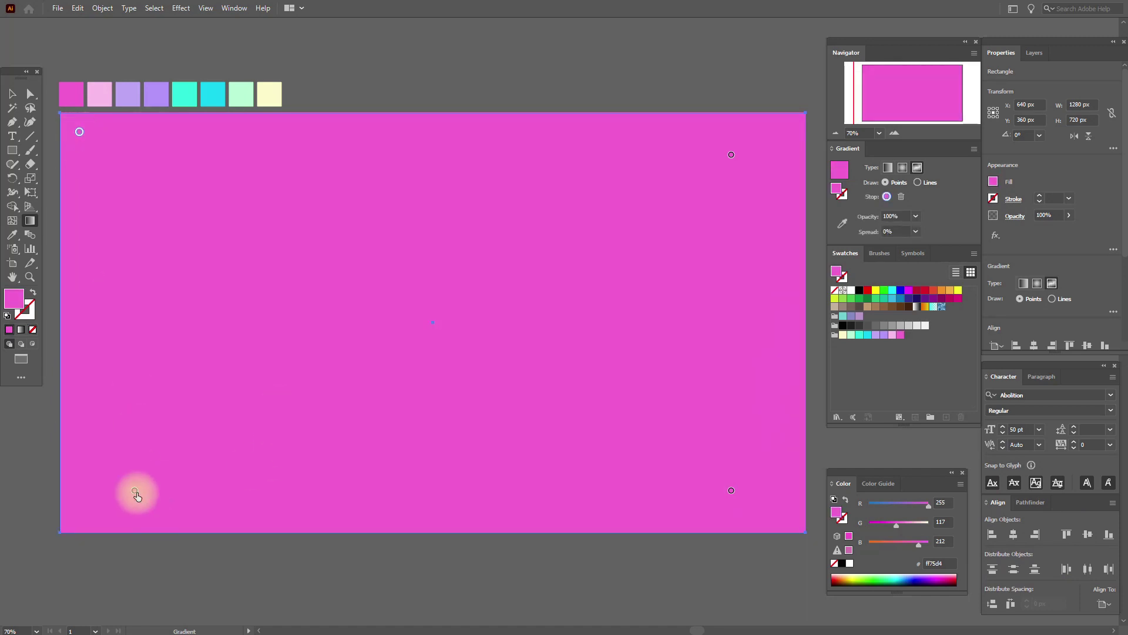
drag(137, 496, 72, 520)
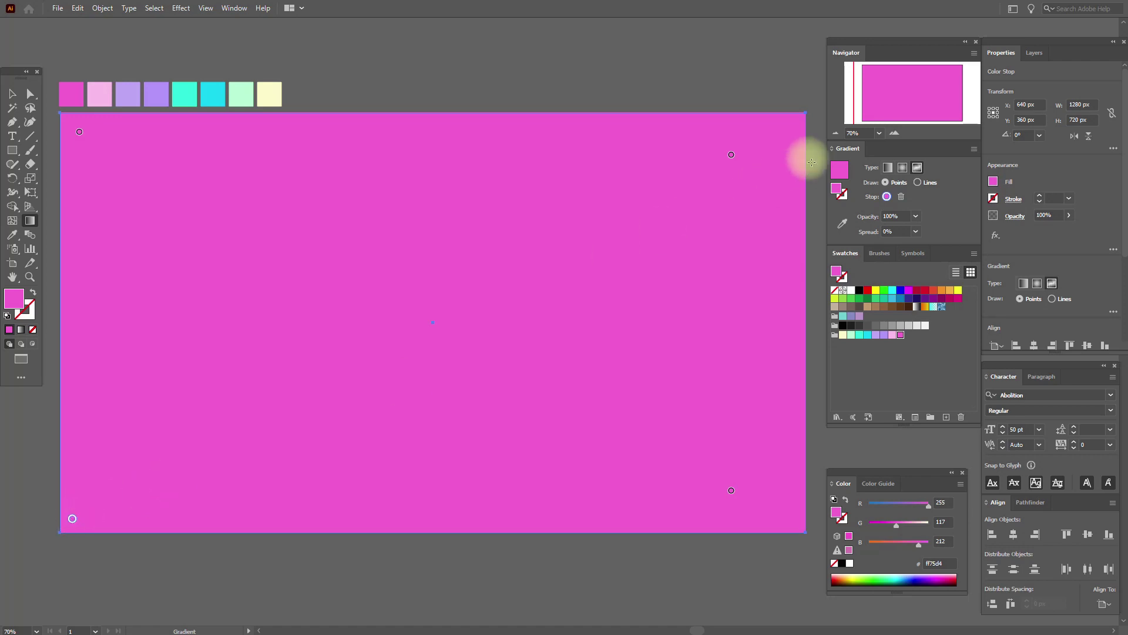
drag(732, 155, 789, 127)
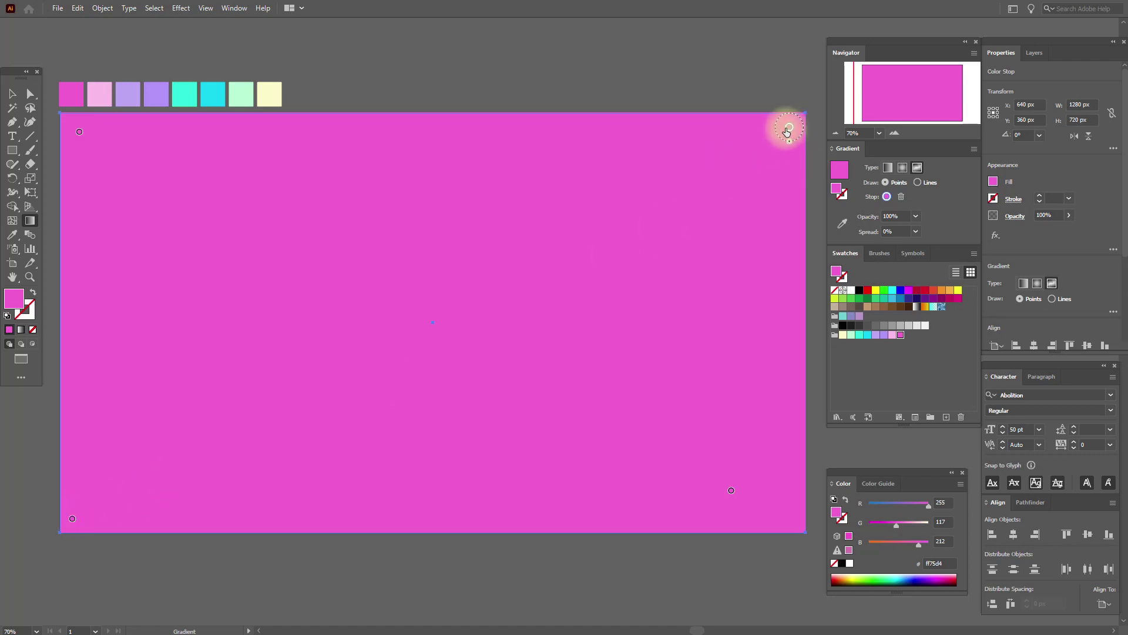
drag(731, 490, 786, 521)
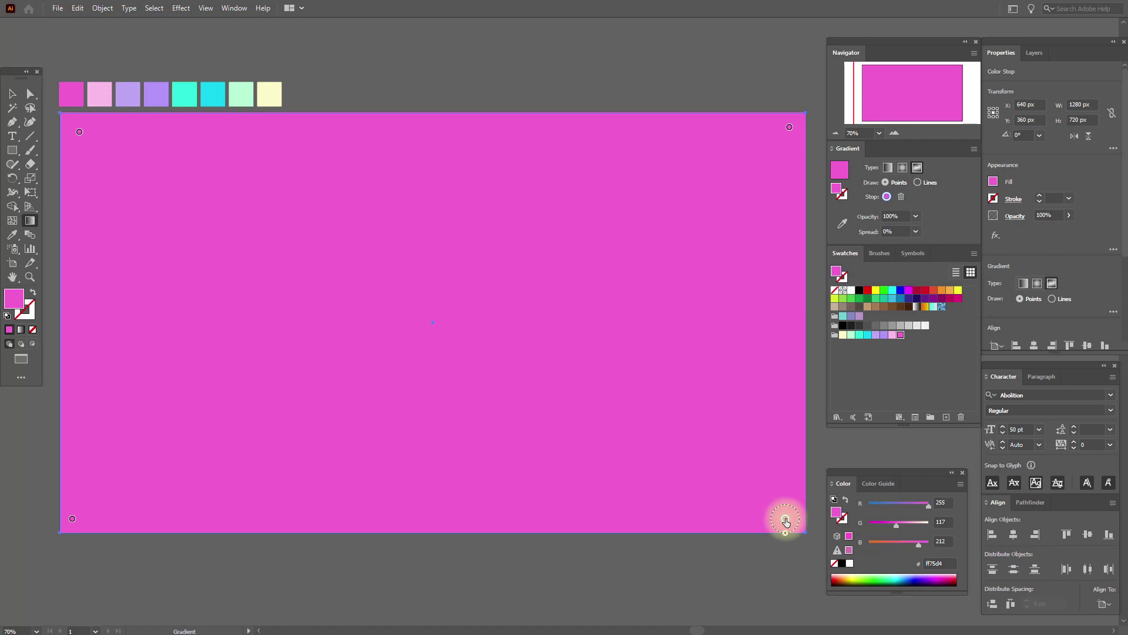
drag(786, 521, 785, 521)
- Add light pink, lavender and violet gradient points down the left side
click(146, 181)
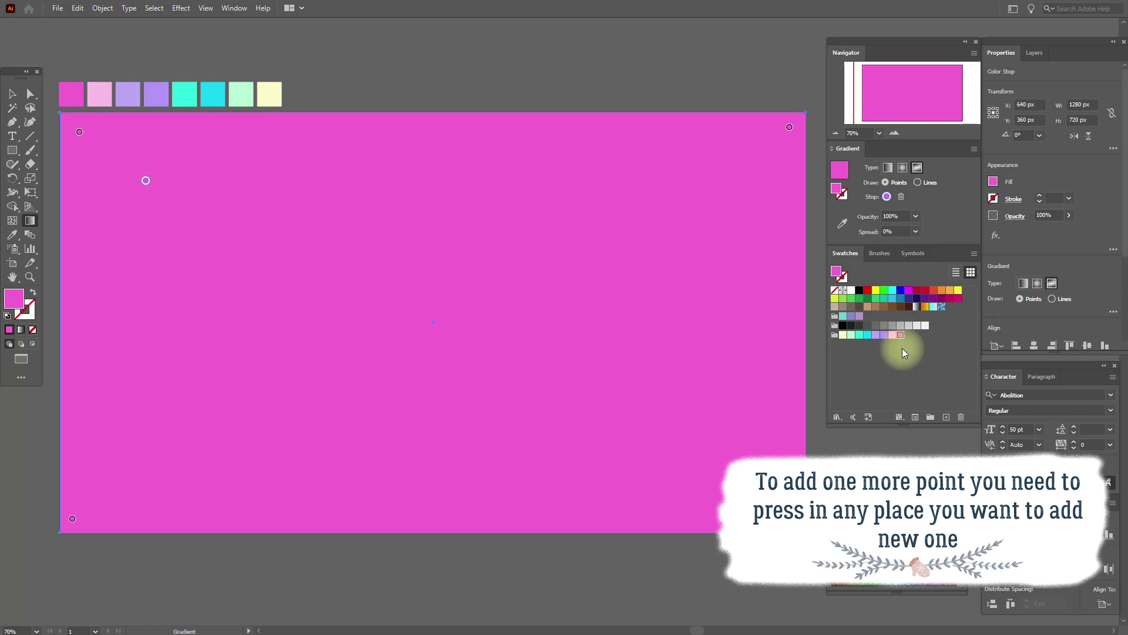
drag(891, 335, 146, 184)
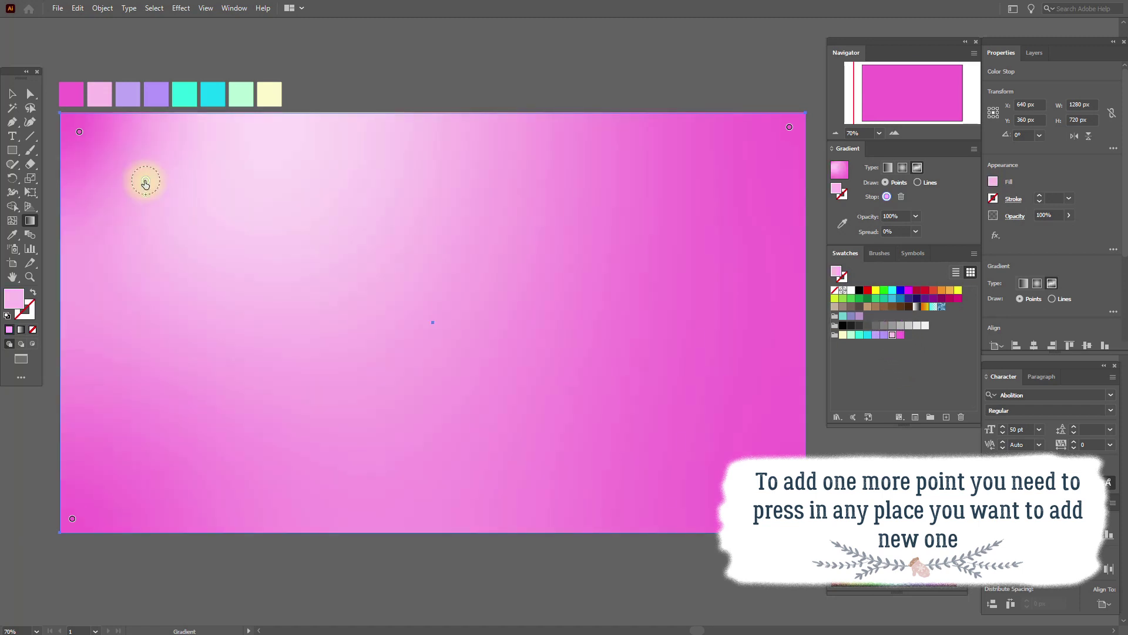
click(122, 476)
drag(876, 334, 122, 473)
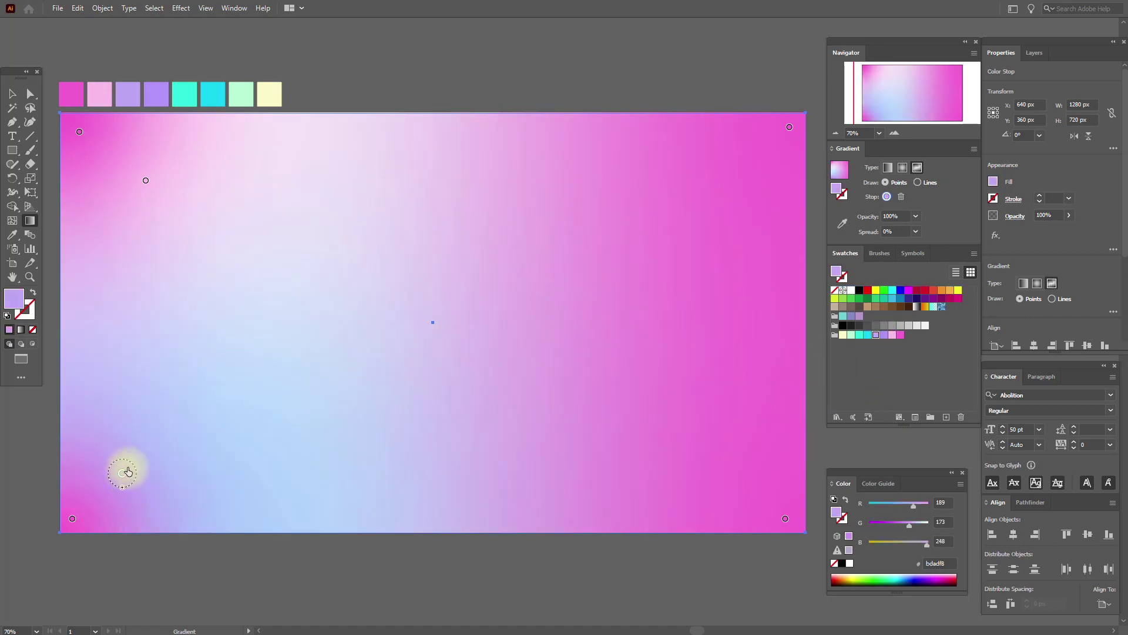
click(65, 376)
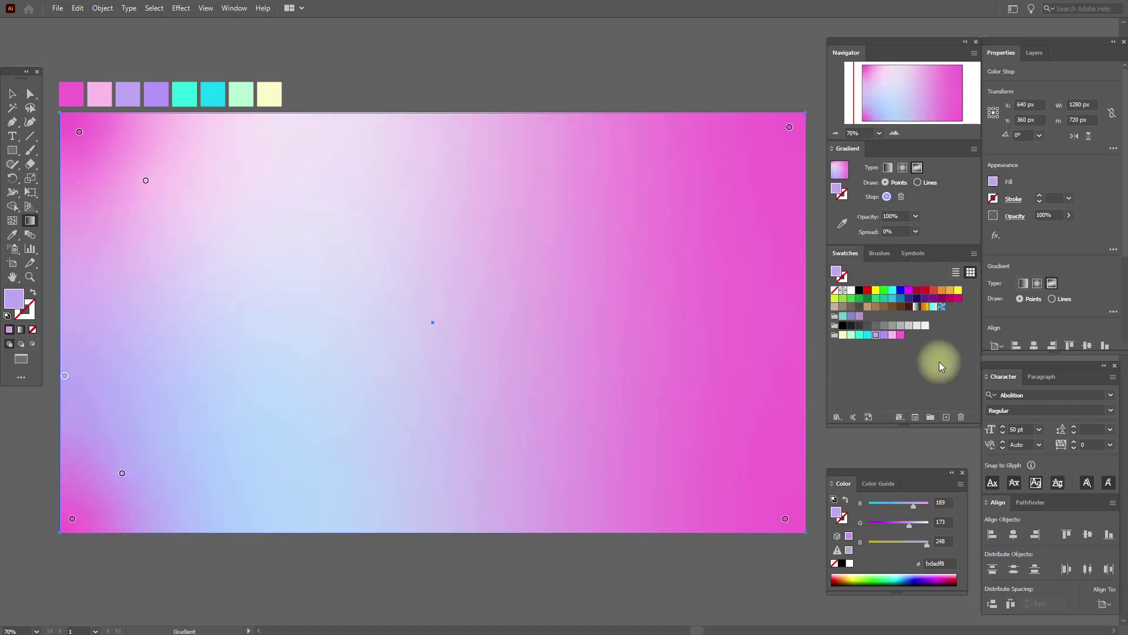
drag(895, 337, 91, 381)
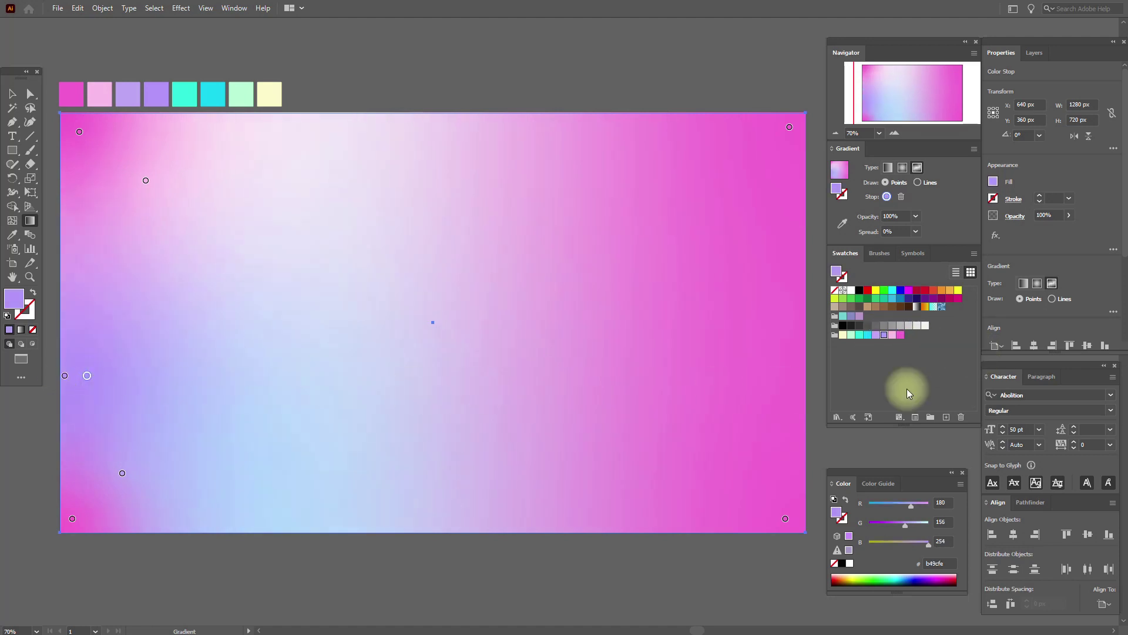
drag(875, 335, 91, 382)
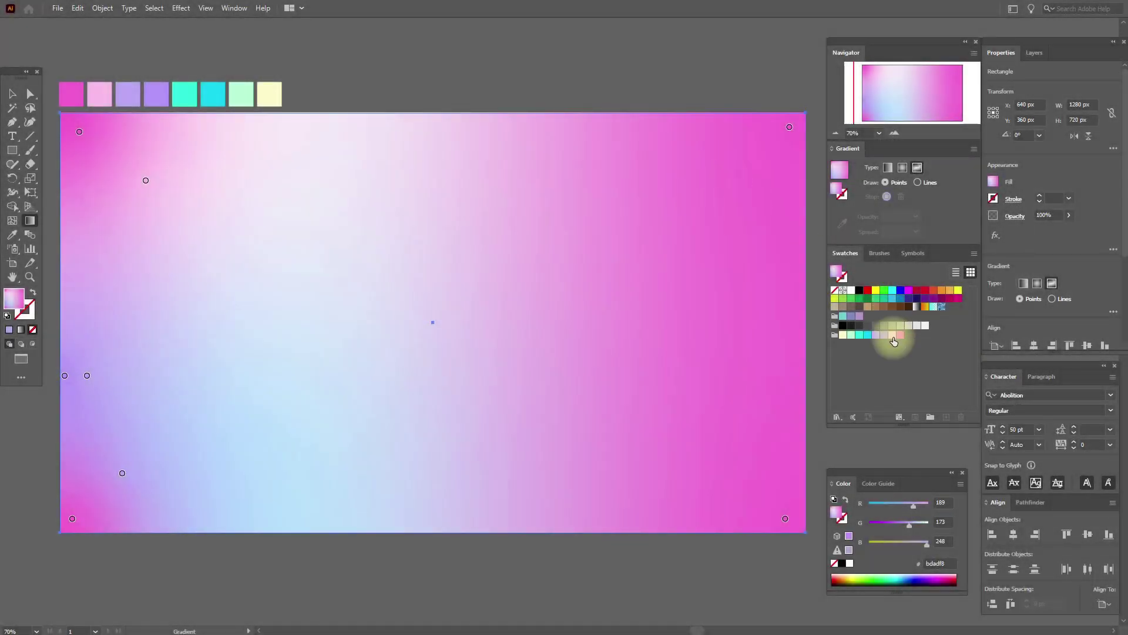
- Add a lavender point near the top-right and a cyan point at the top centre
click(753, 157)
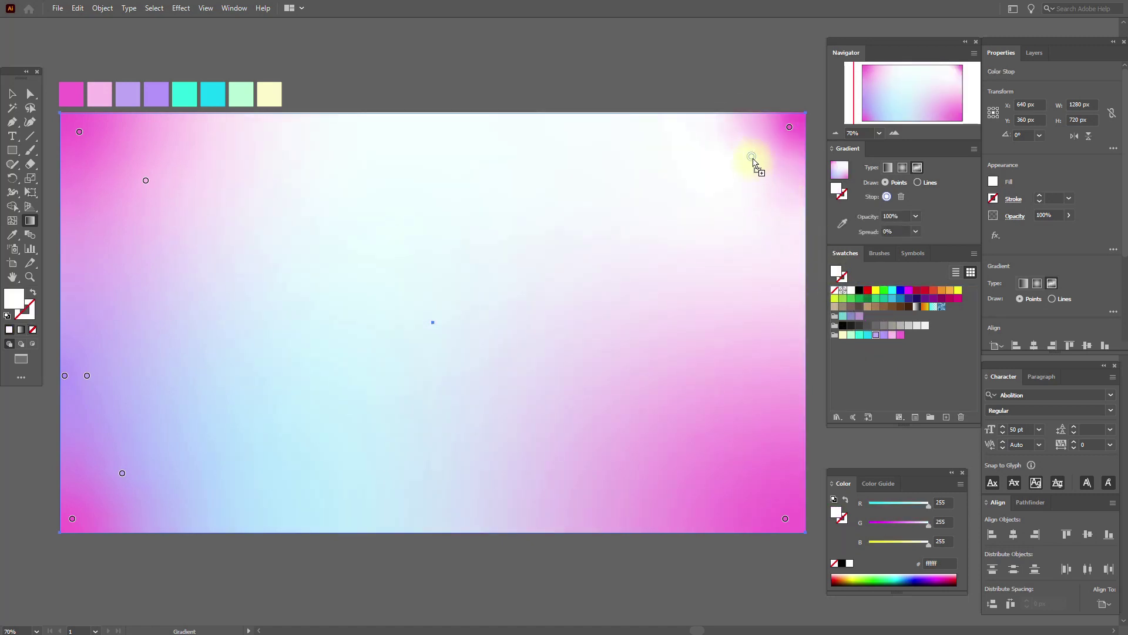
click(752, 157)
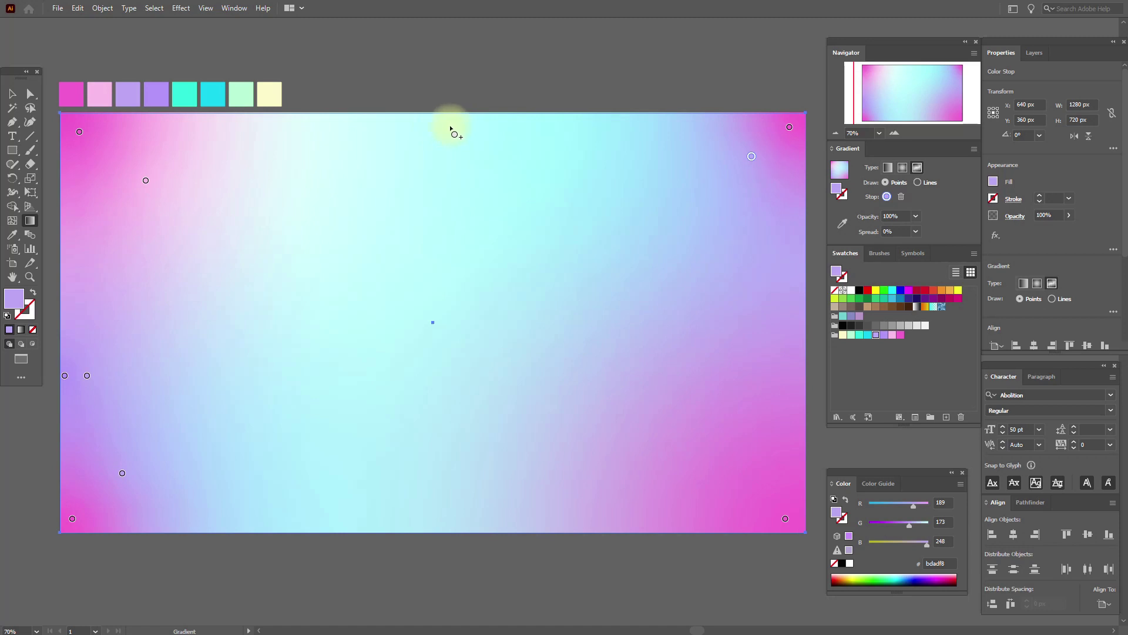
click(460, 122)
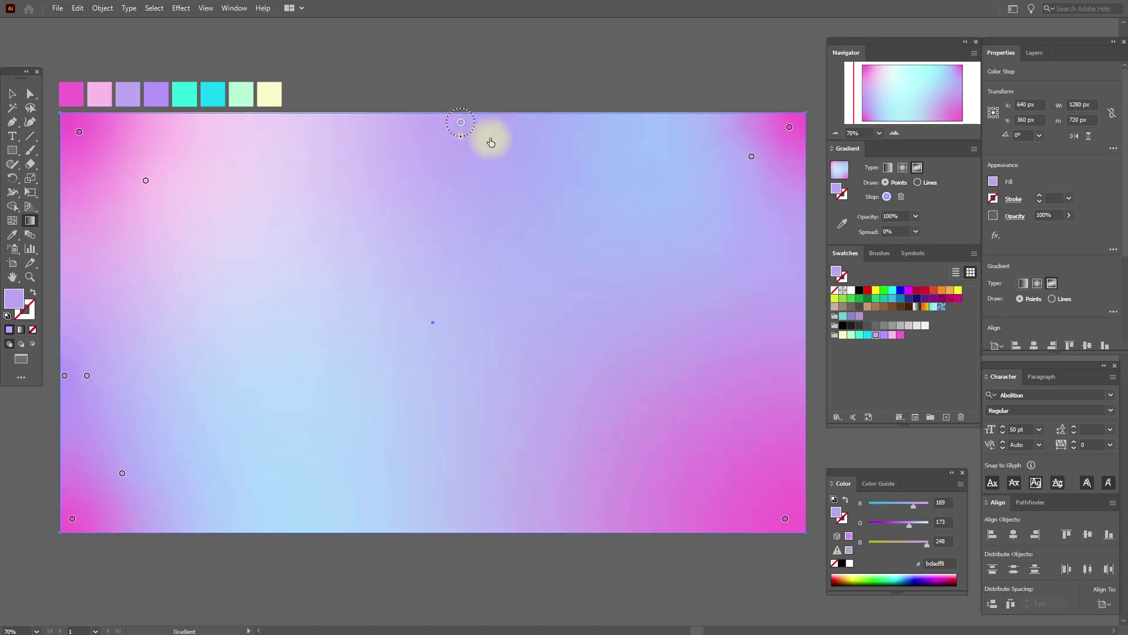
click(867, 334)
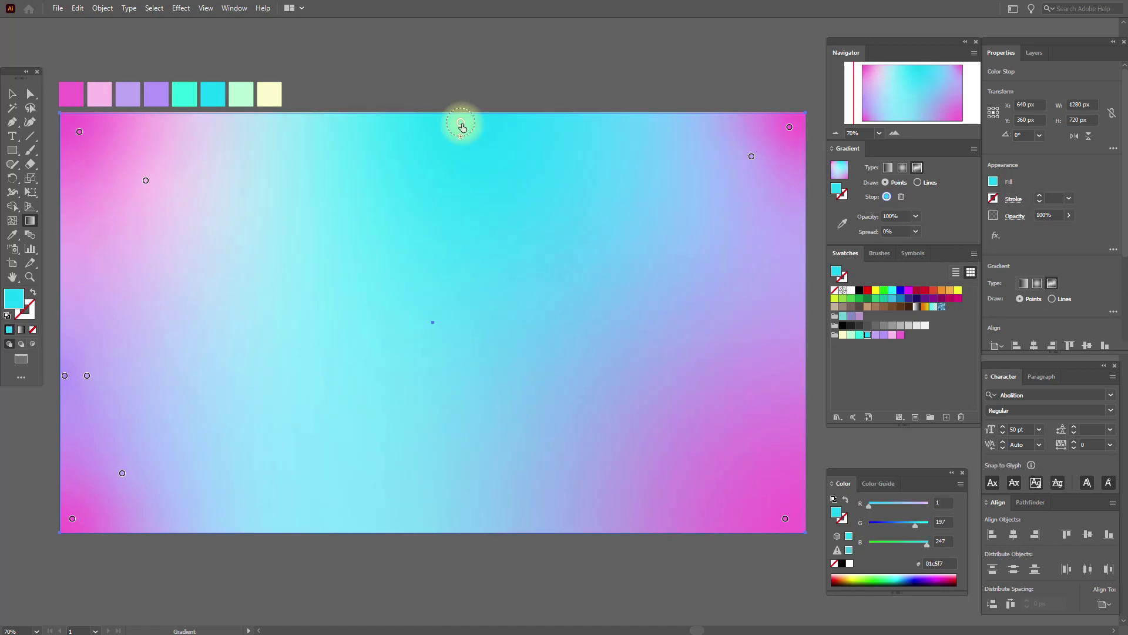
- Add pink colour points in the lower right and lower middle of the gradient
click(685, 429)
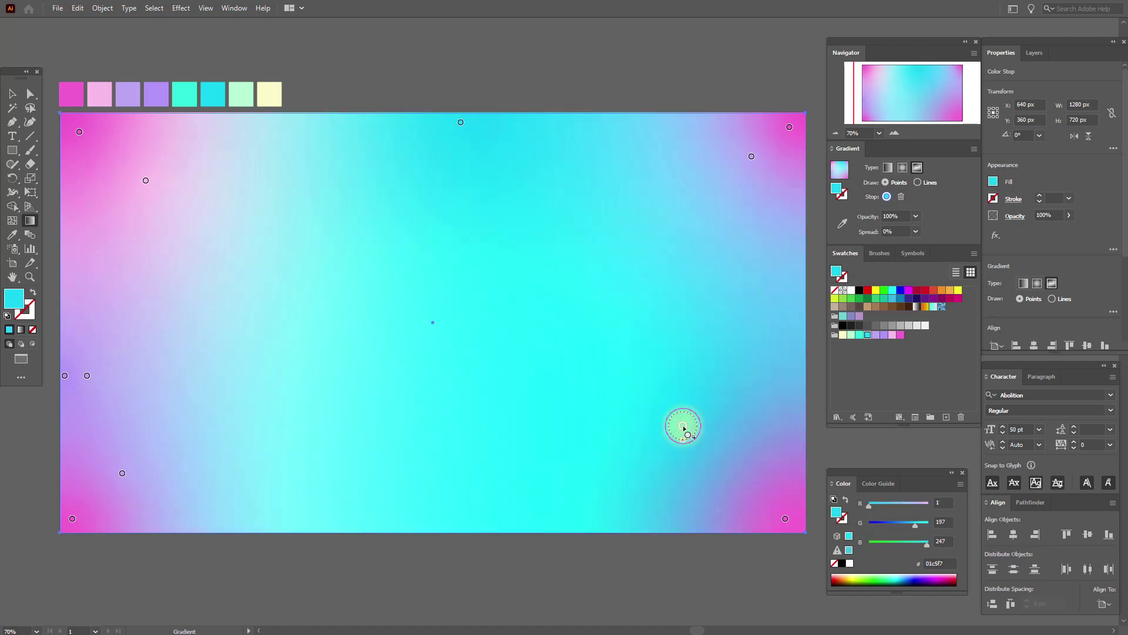
click(892, 335)
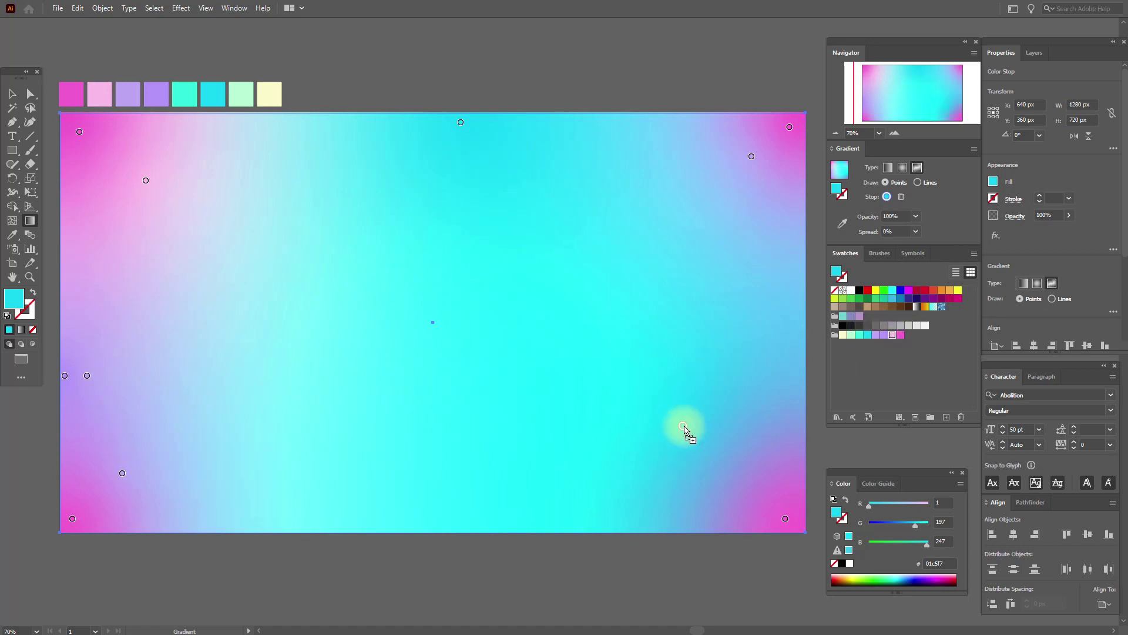
click(683, 426)
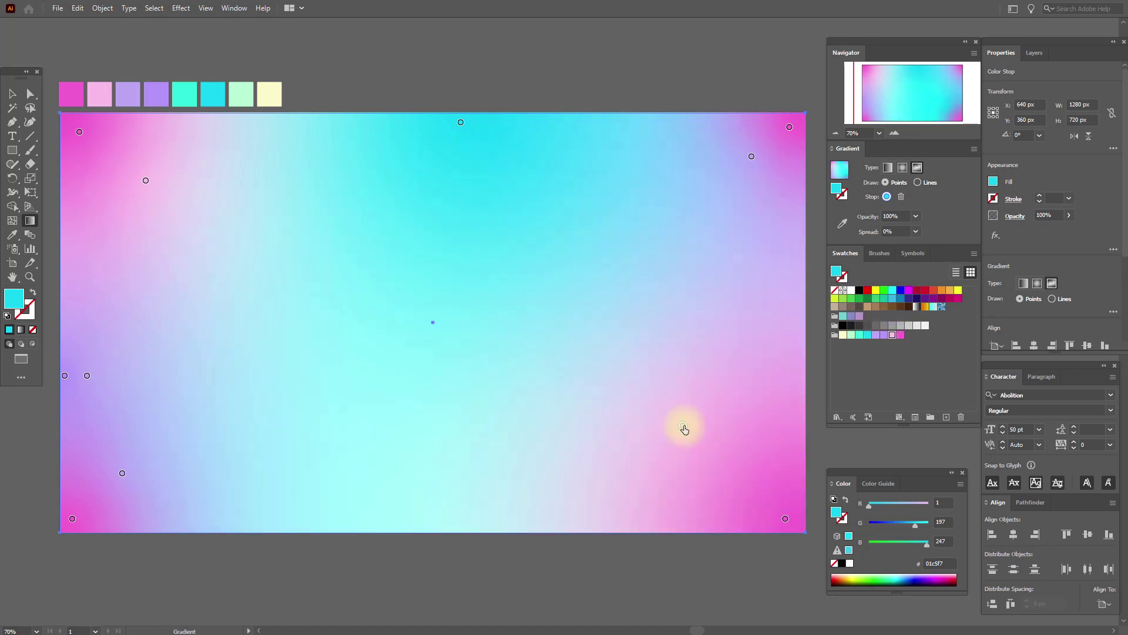
click(604, 461)
click(893, 335)
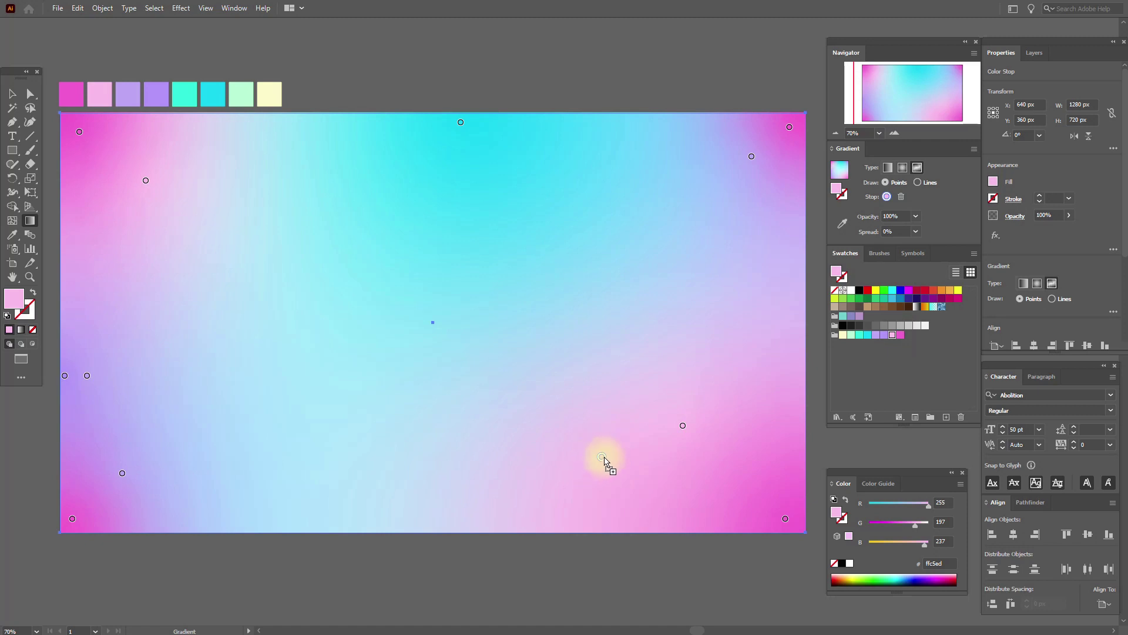
key(Escape)
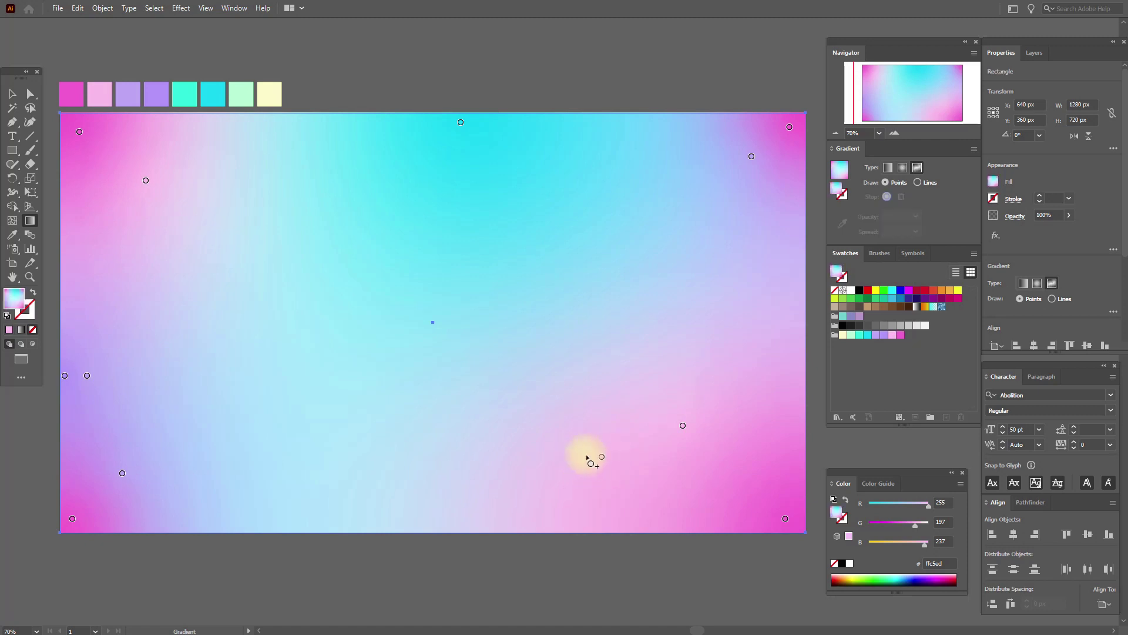
- Lay a white two-peaked wavy gradient line from left to right across the rectangle's middle
click(918, 183)
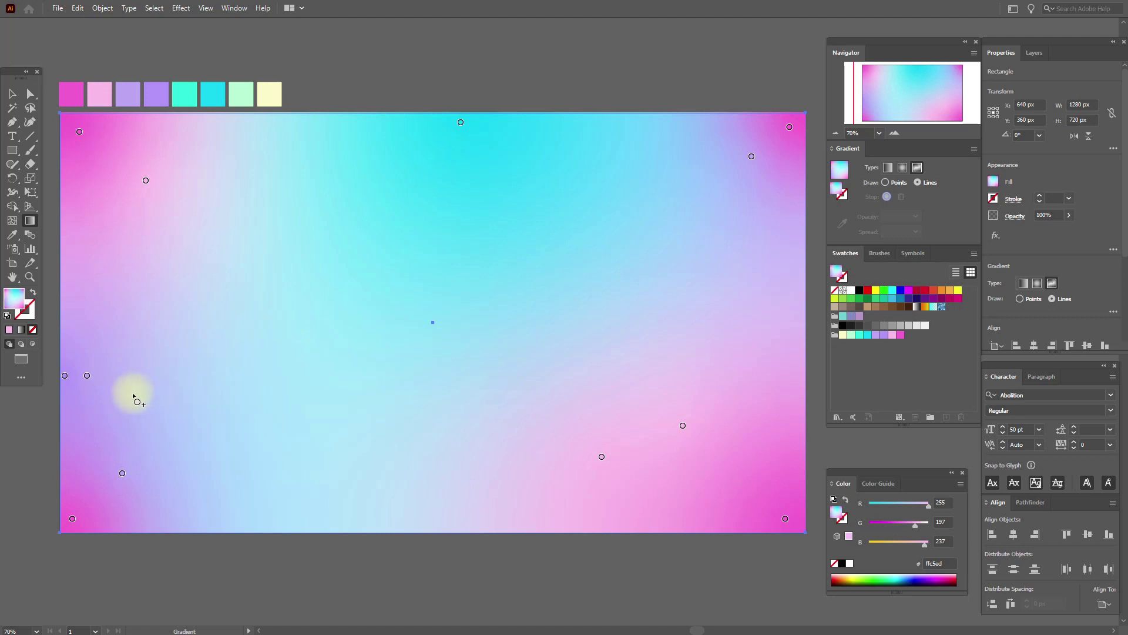
click(133, 393)
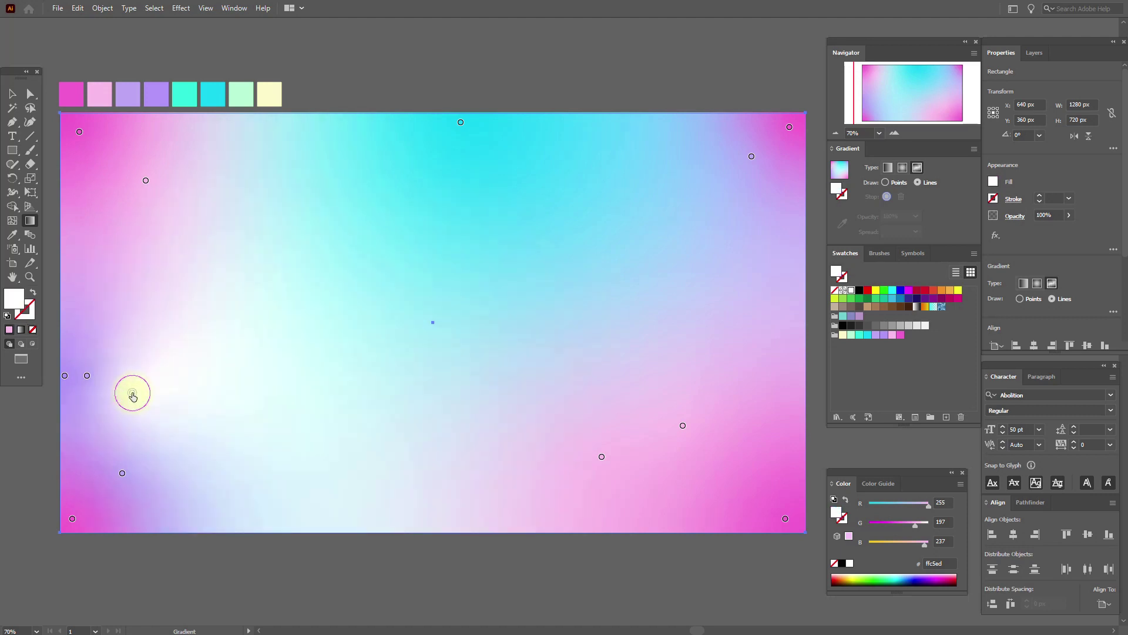
click(244, 347)
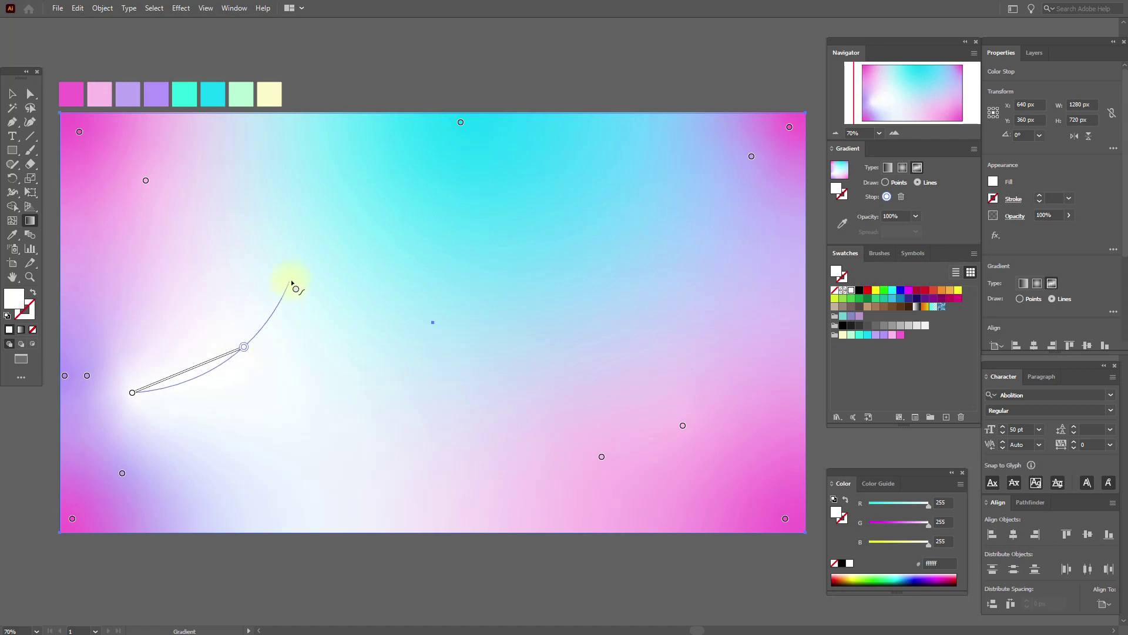
click(304, 266)
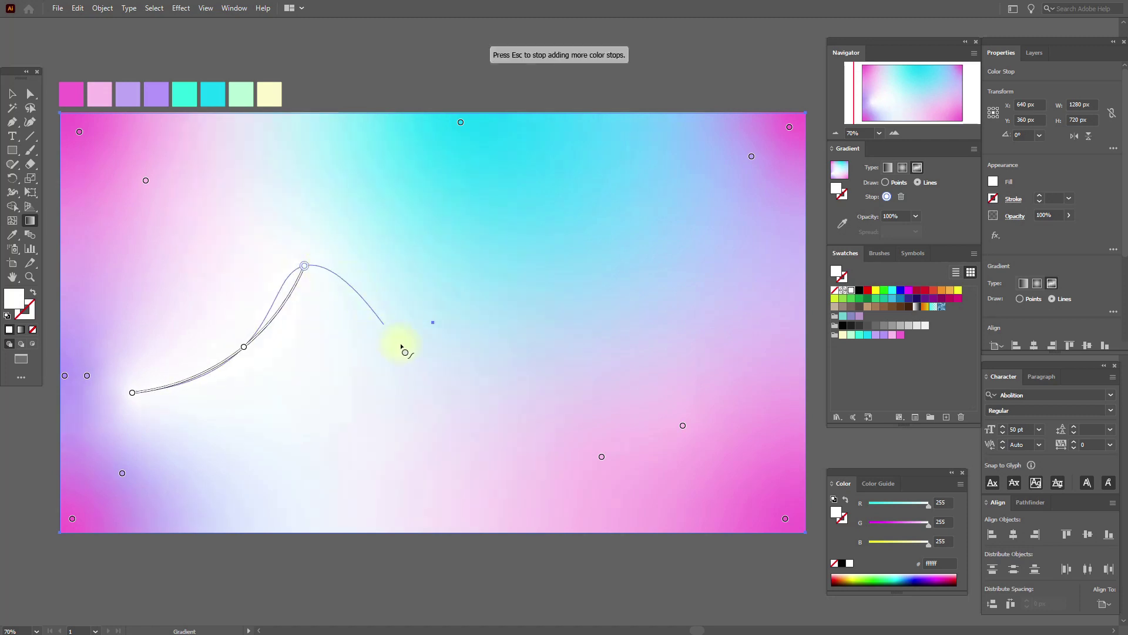
click(440, 383)
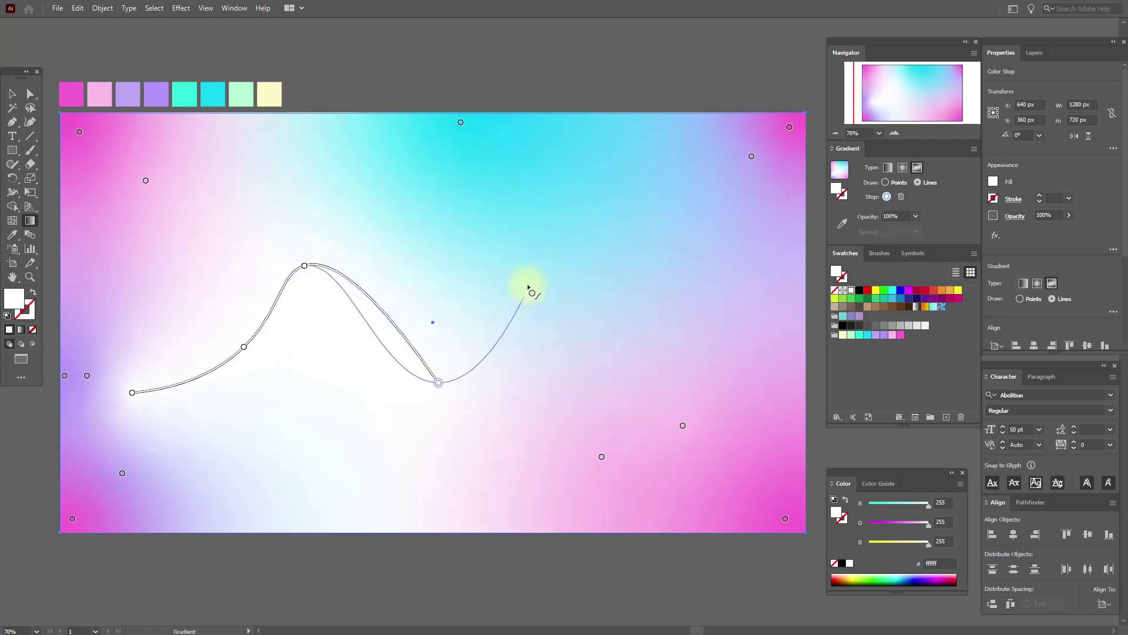
click(574, 237)
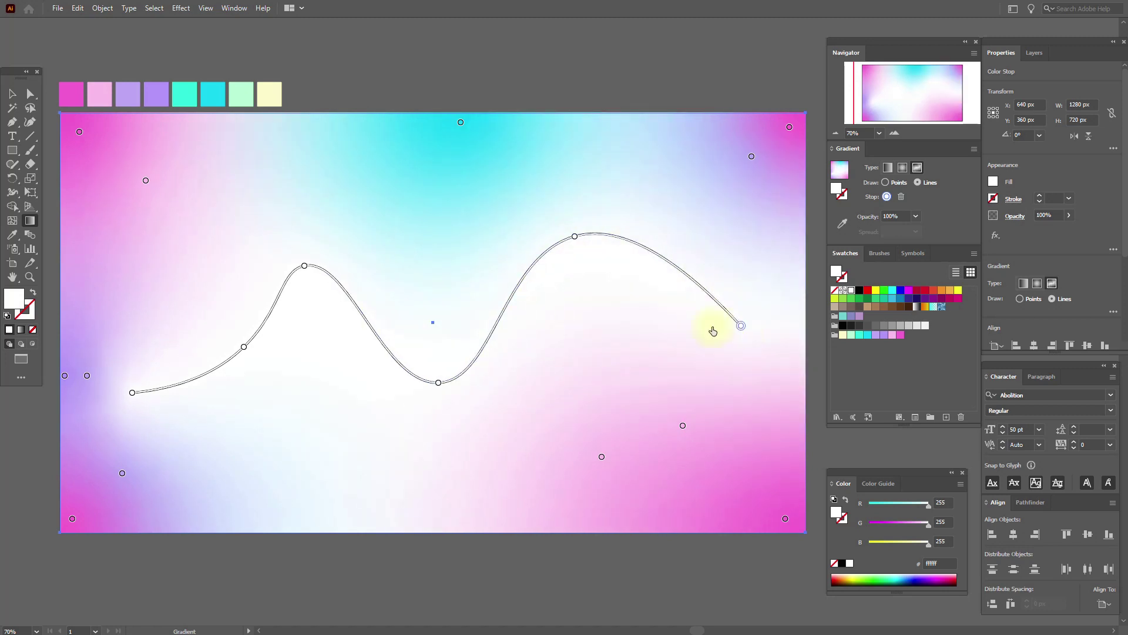
click(12, 94)
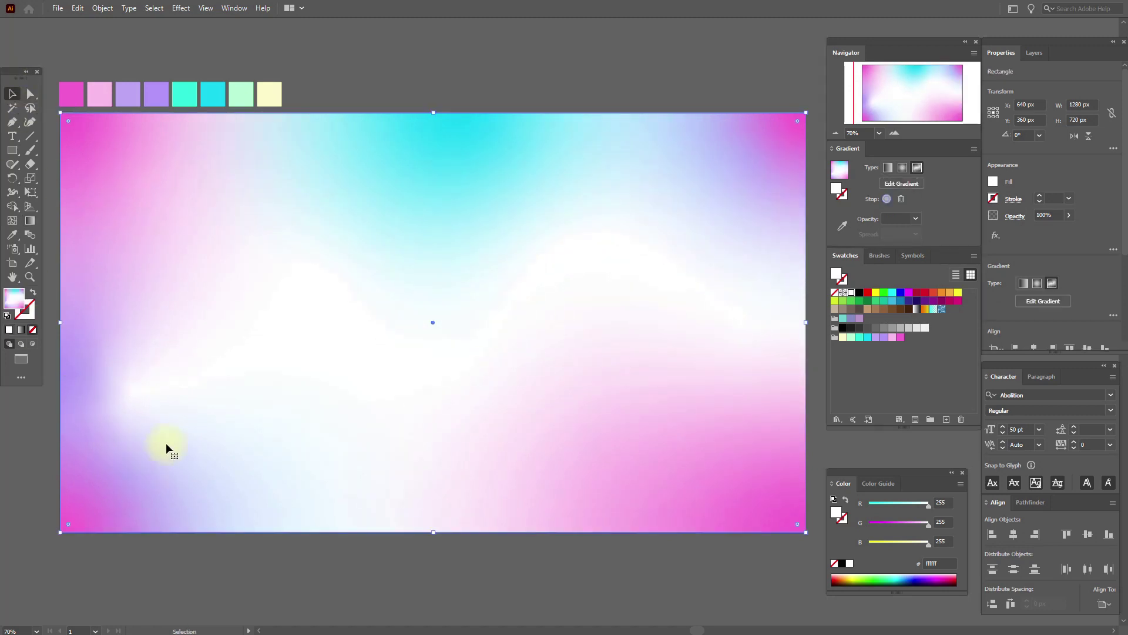
click(32, 221)
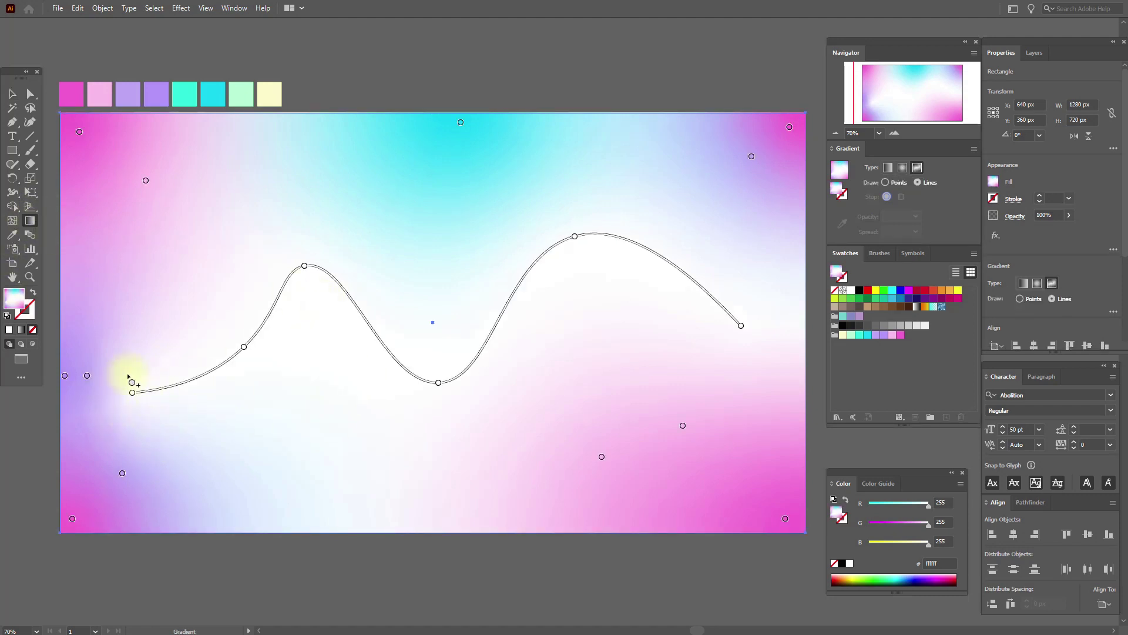
- Tint the wave's left end pale yellow and its dip cyan-green, adding a pale mint #affbd4 point above
click(842, 335)
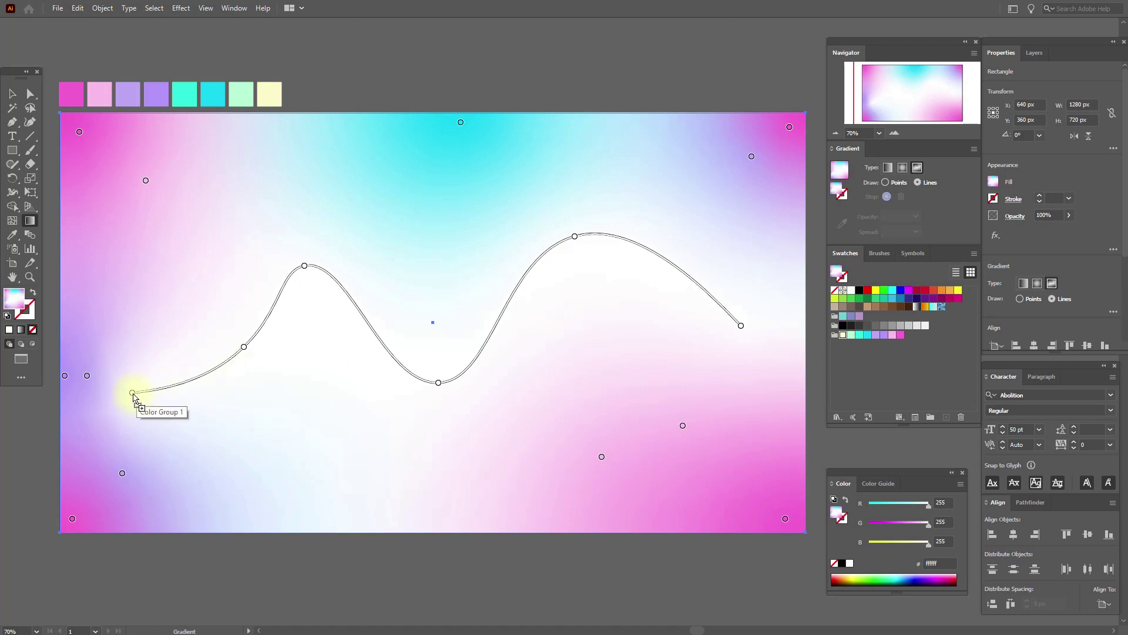
drag(135, 399, 147, 395)
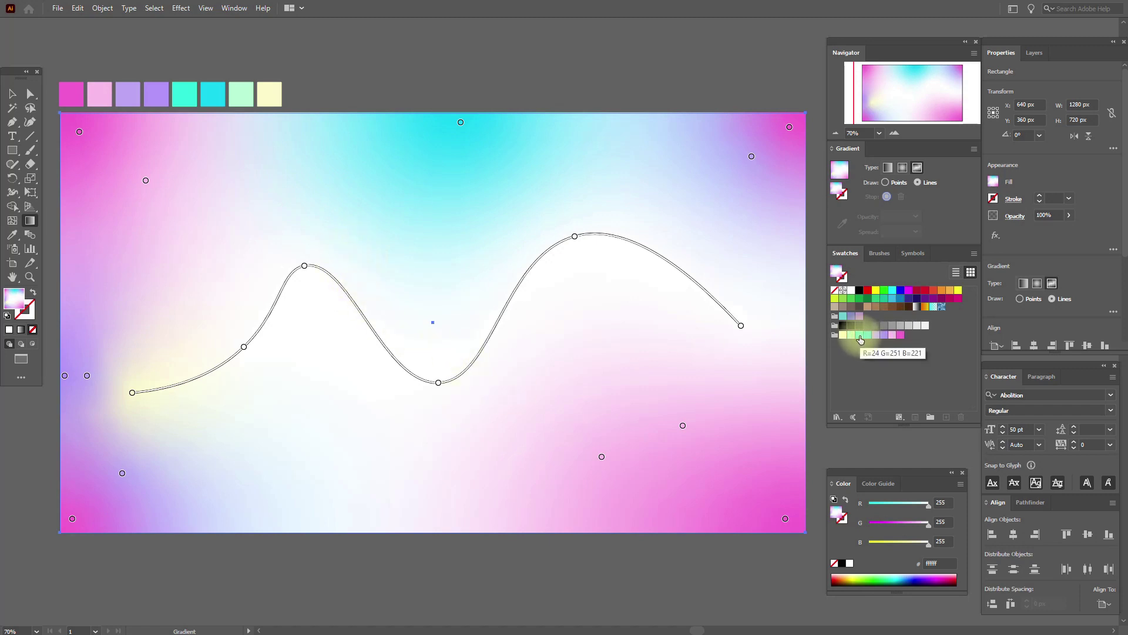
drag(860, 339, 766, 373)
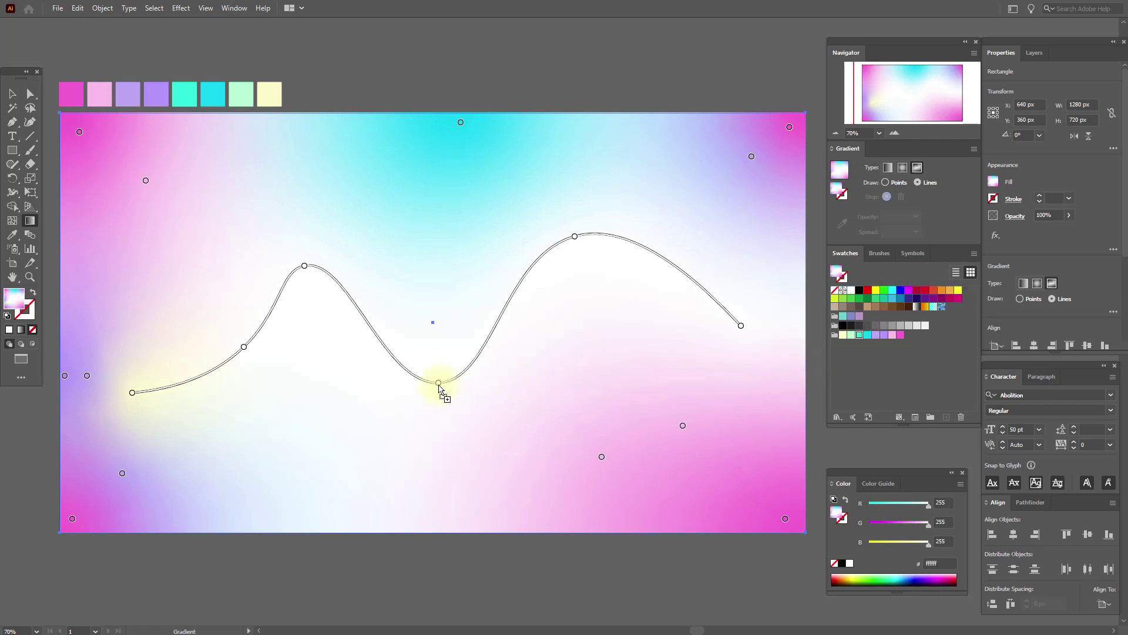
drag(440, 386, 440, 387)
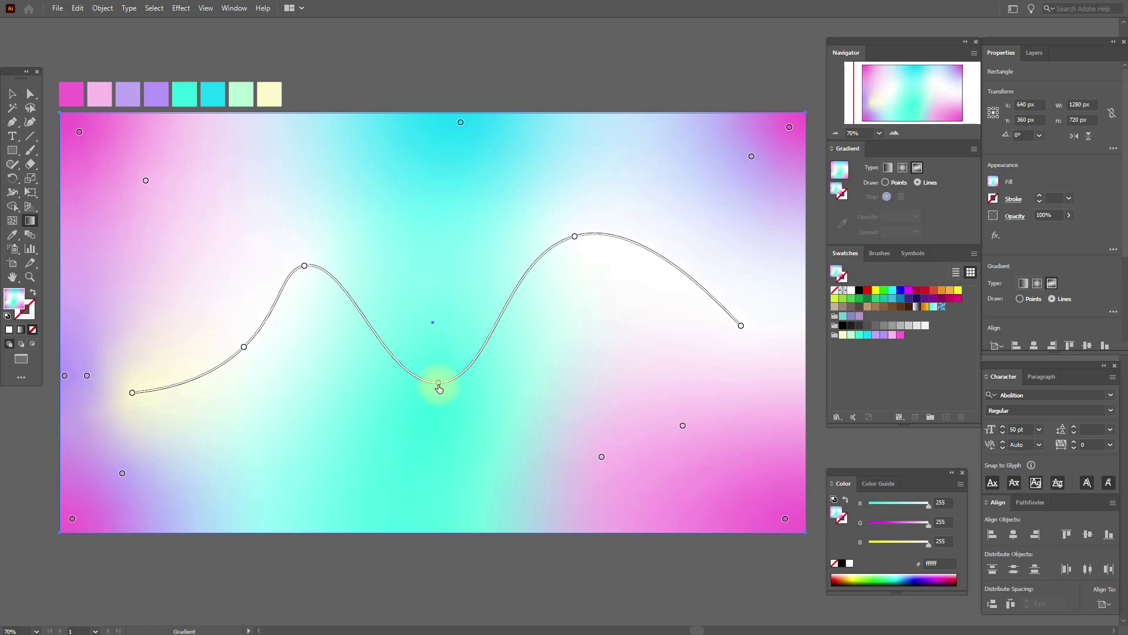
click(435, 302)
click(851, 335)
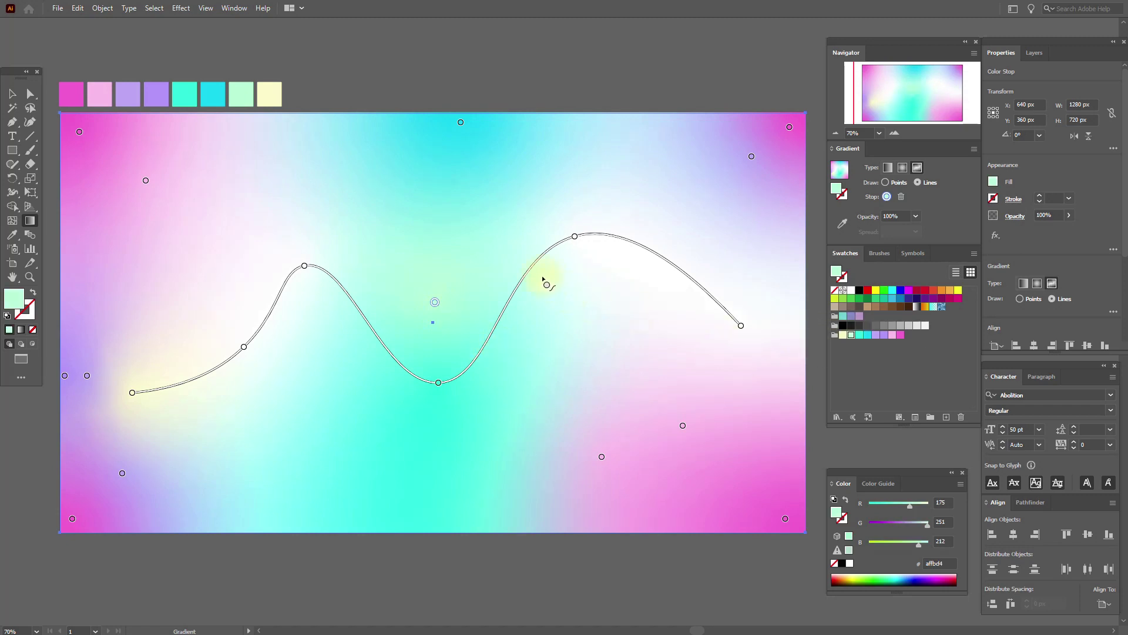
- Add a stop on the wave's rising slope and make the right end pale yellow #fdf9c9, pulled inward
click(522, 280)
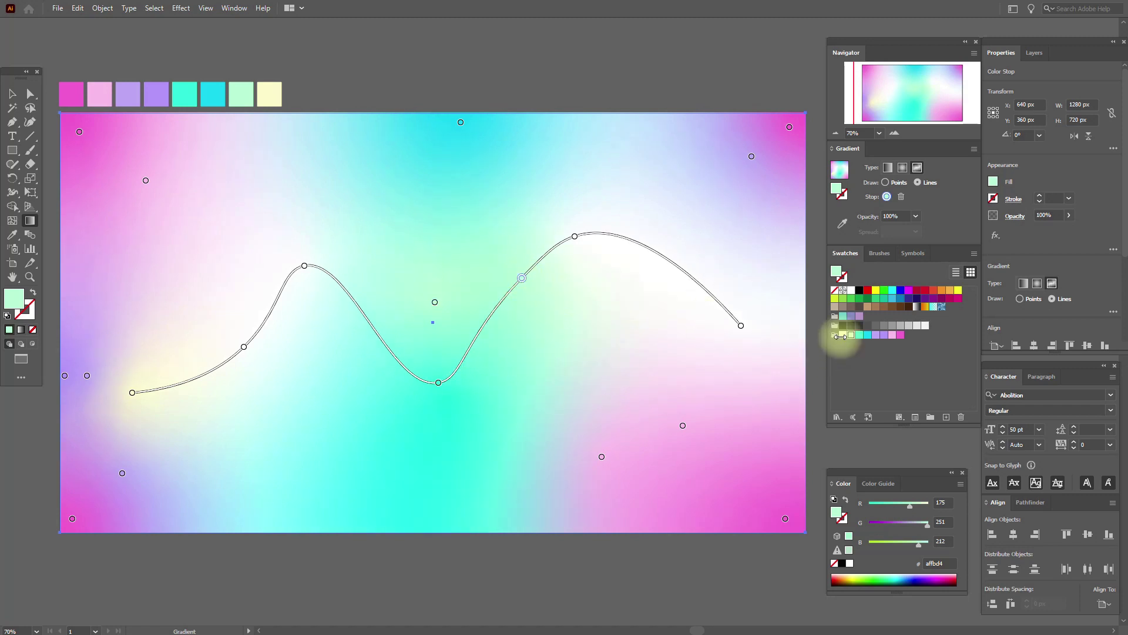
drag(844, 340, 742, 329)
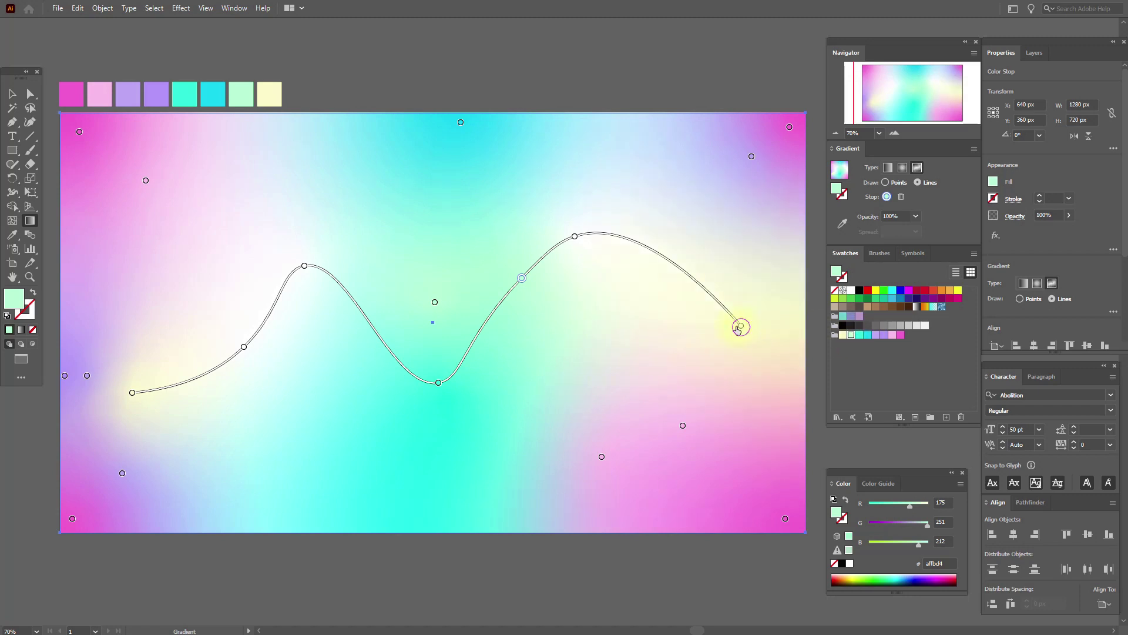
mouse_move(740, 329)
mouse_down()
mouse_move(705, 307)
mouse_move(723, 315)
mouse_up()
click(704, 305)
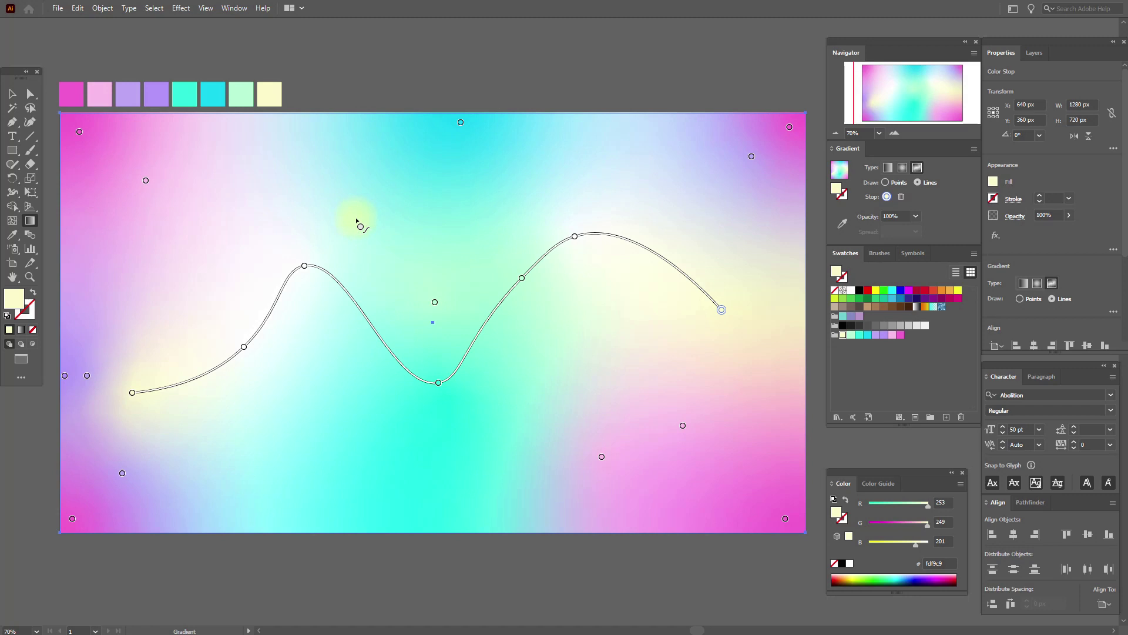
click(885, 182)
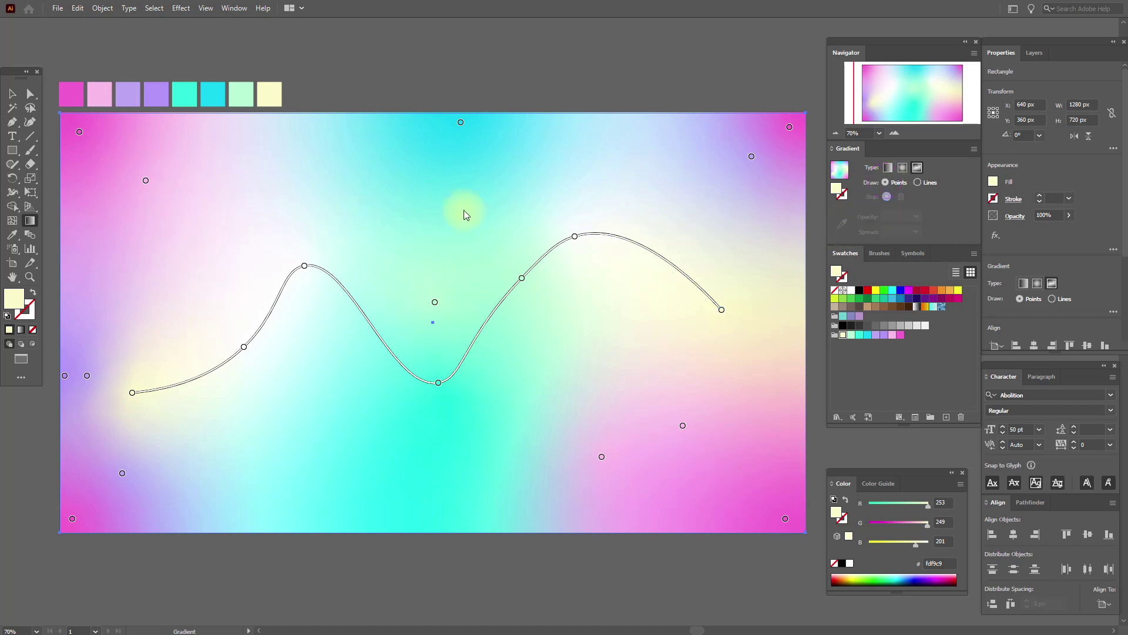
- Add a lavender point in the upper left and raise the pink point slightly
click(343, 210)
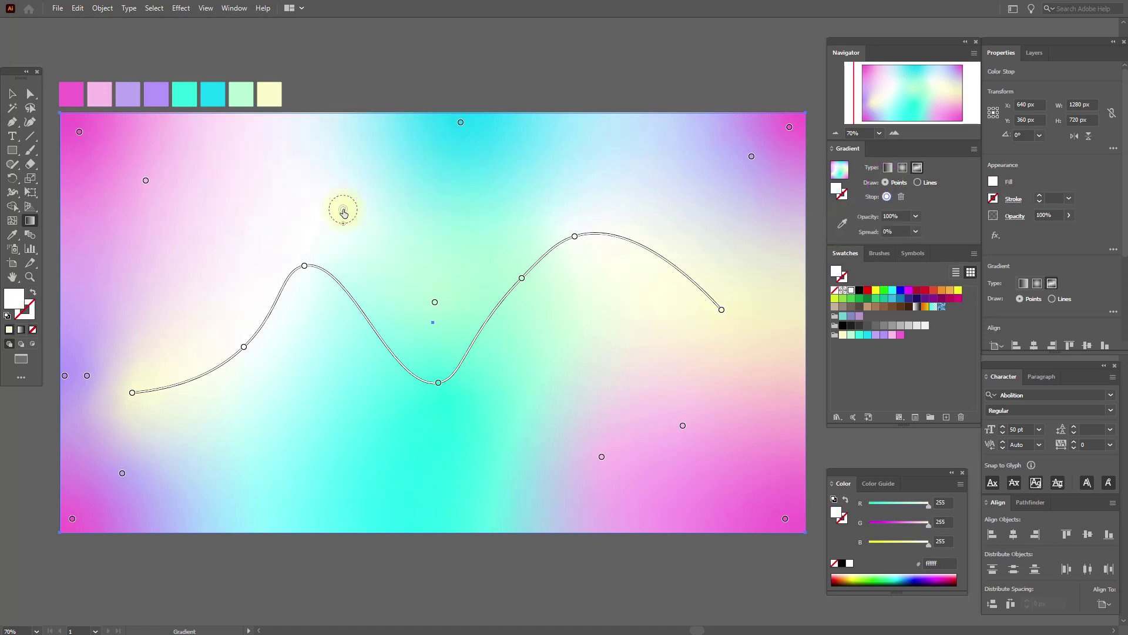
click(892, 334)
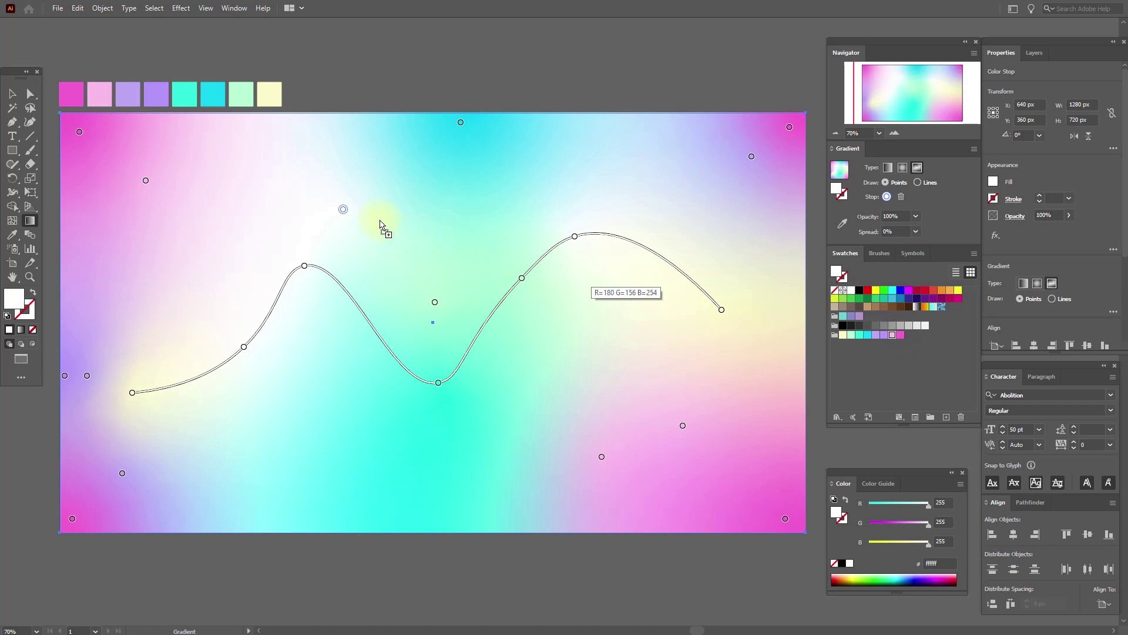
click(343, 211)
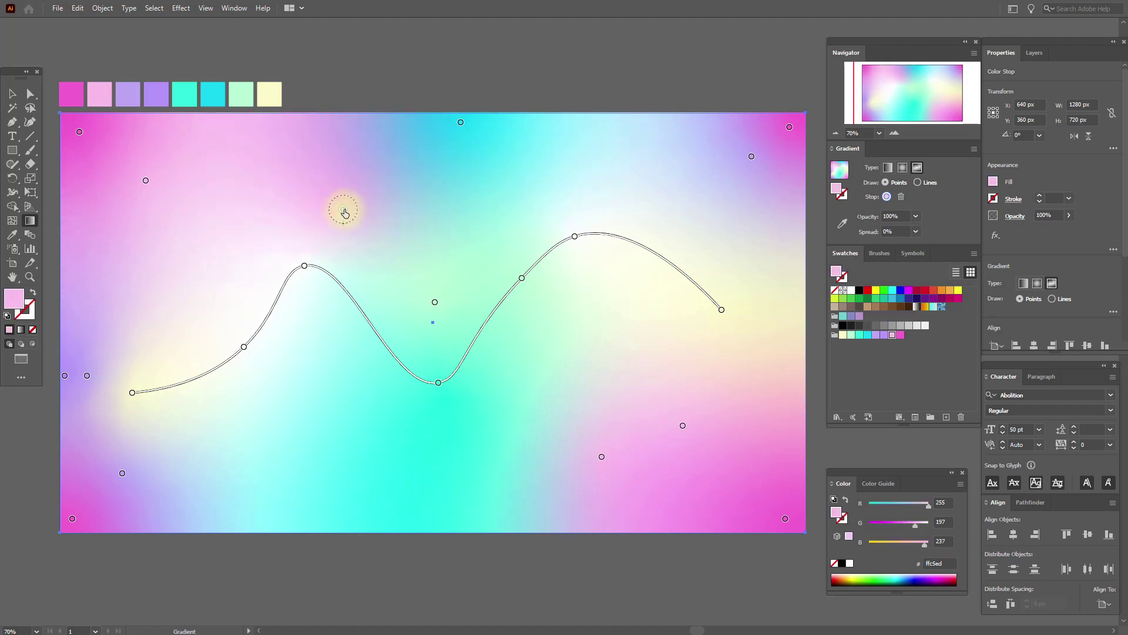
drag(344, 211, 347, 176)
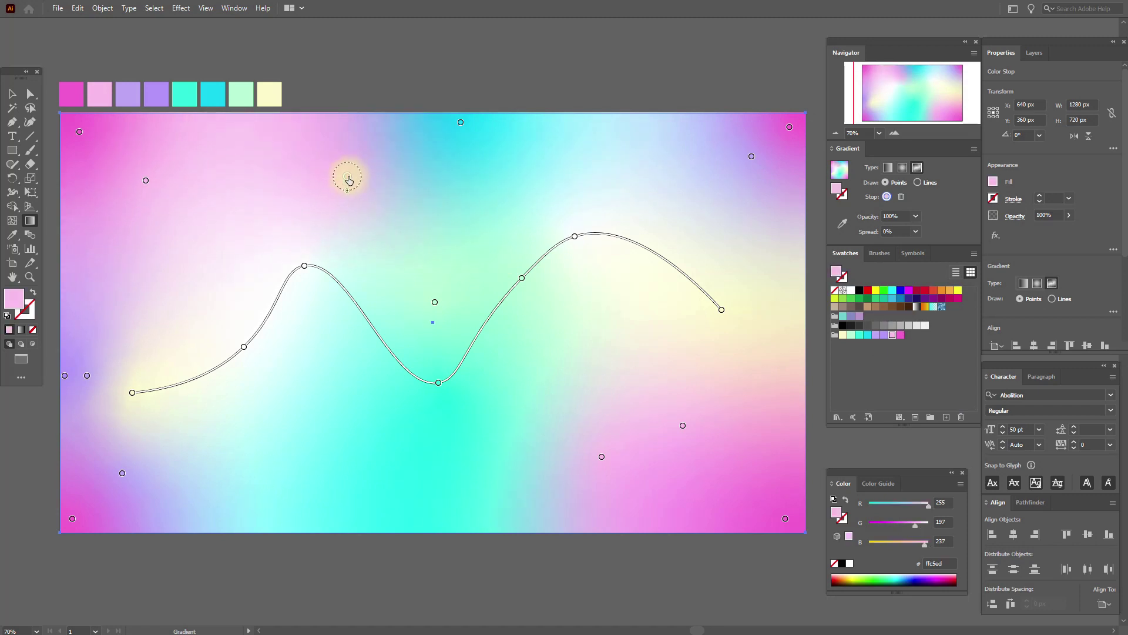
- Tint the wave's second peak pale yellow near the curve's right end
click(431, 324)
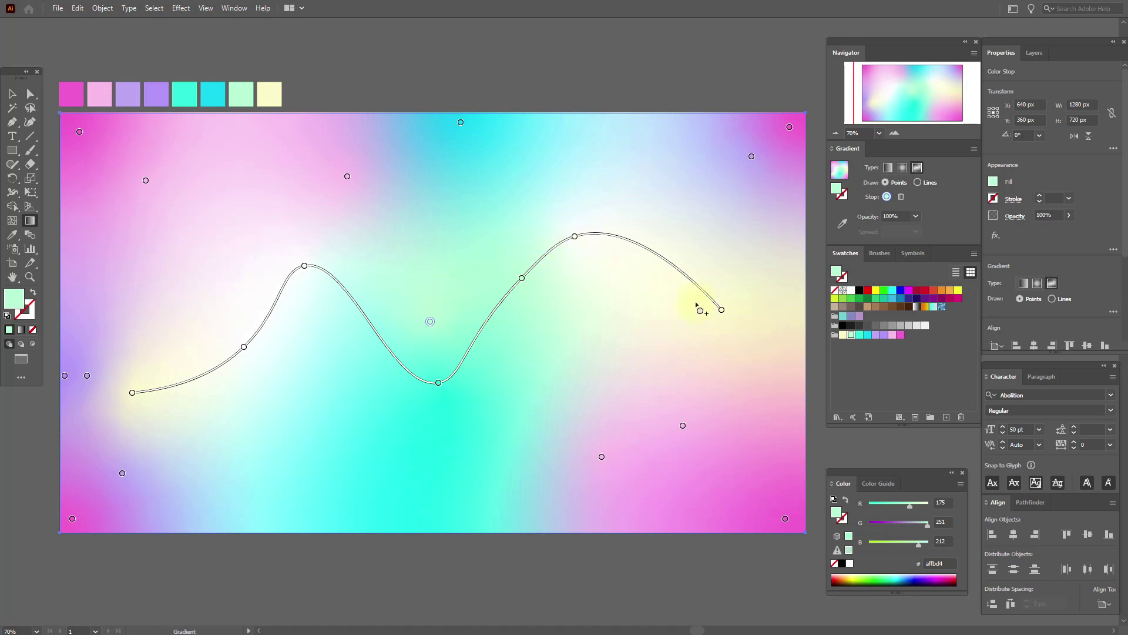
drag(843, 335, 574, 239)
drag(575, 237, 859, 339)
click(508, 291)
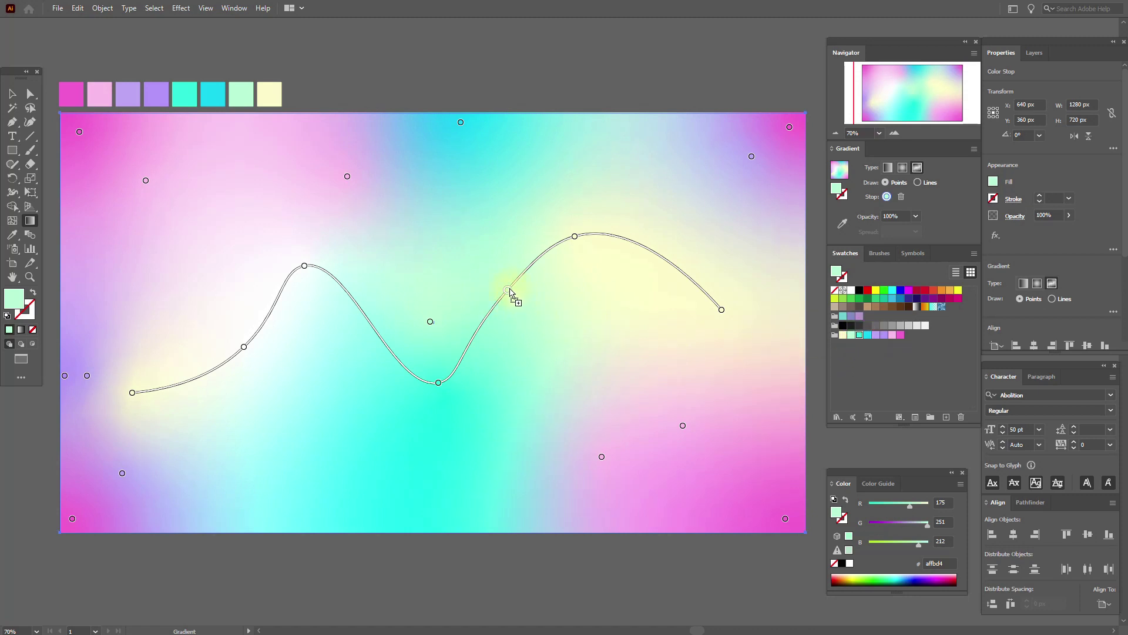
- Recolour the right-slope point, reshape the curve's left hump, and shift the upper pink point right and down
mouse_move(510, 292)
mouse_down()
mouse_move(774, 345)
mouse_move(836, 345)
mouse_move(758, 343)
mouse_move(510, 293)
mouse_up()
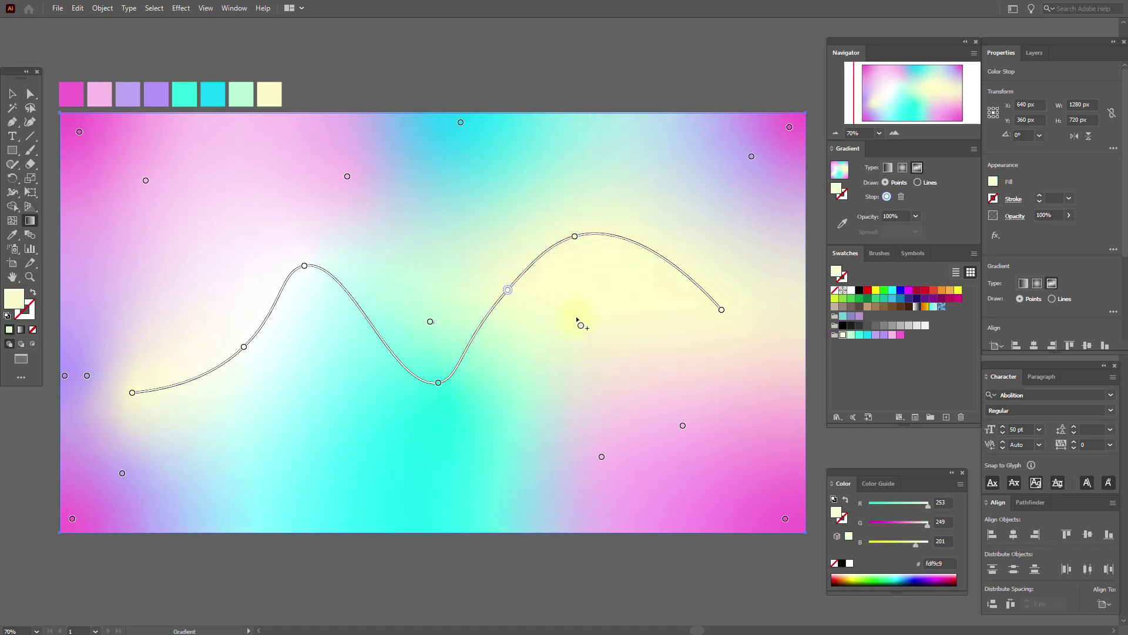
drag(578, 319, 622, 368)
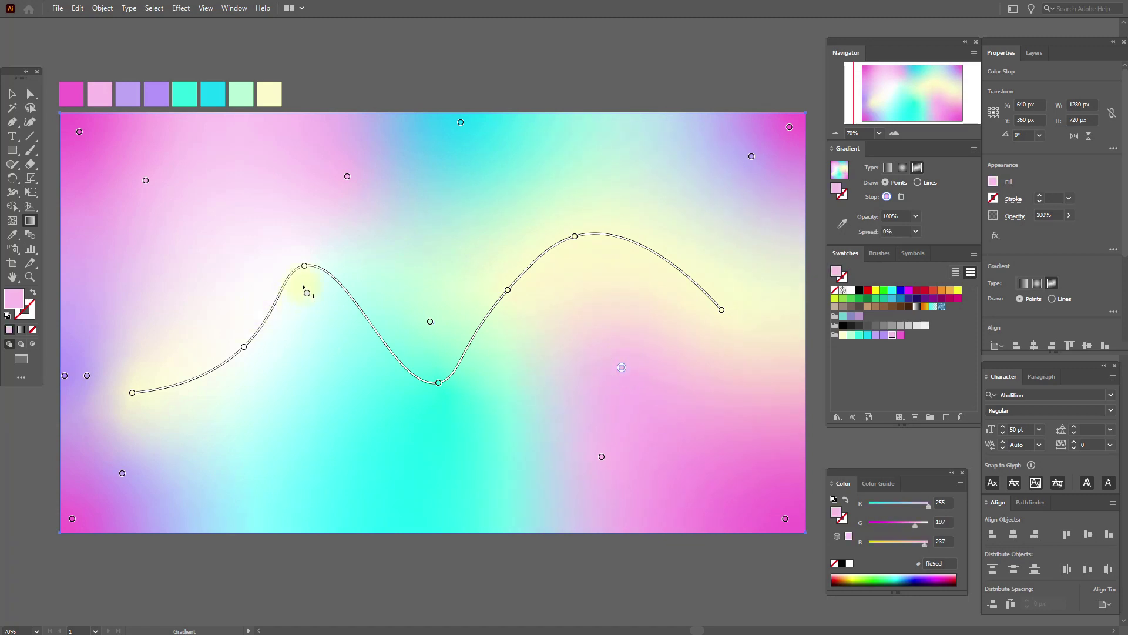
mouse_move(244, 347)
mouse_down()
mouse_move(229, 325)
mouse_move(244, 362)
mouse_up()
mouse_move(305, 268)
mouse_down()
mouse_move(304, 254)
mouse_move(305, 265)
mouse_up()
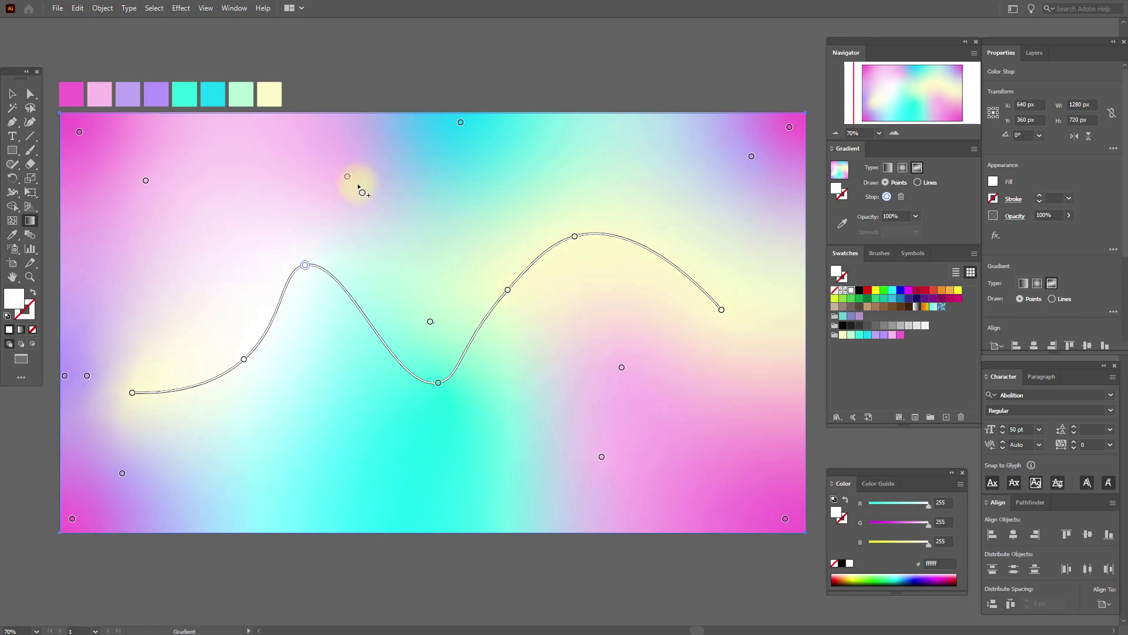
drag(347, 177, 365, 201)
- Add a mint point below the wave's dip and deselect the rectangle to preview
click(432, 322)
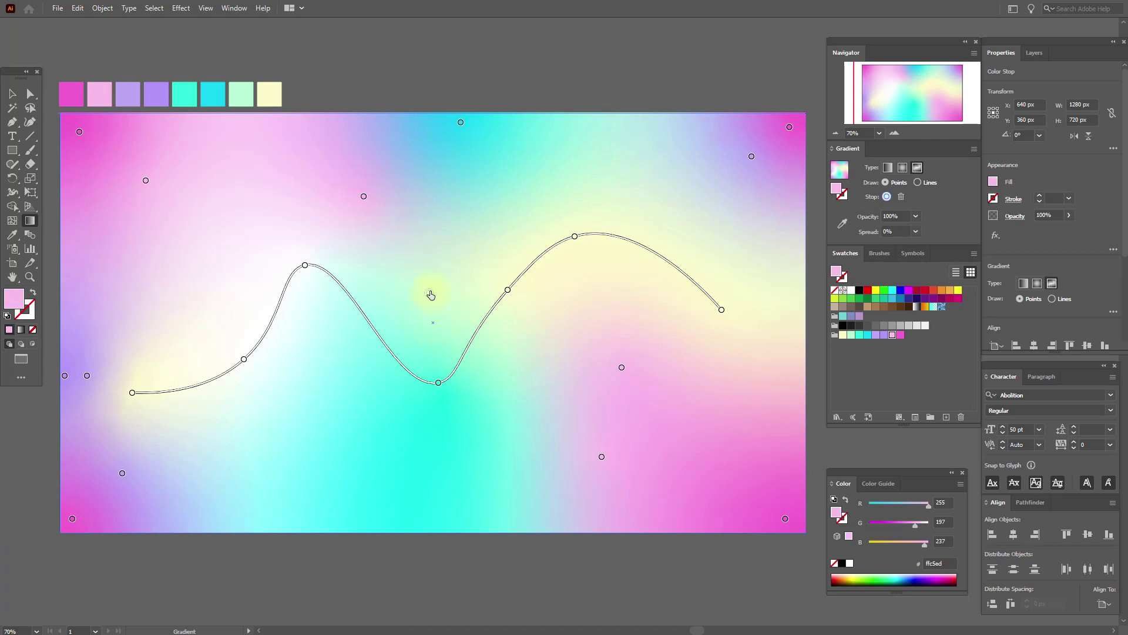
click(431, 295)
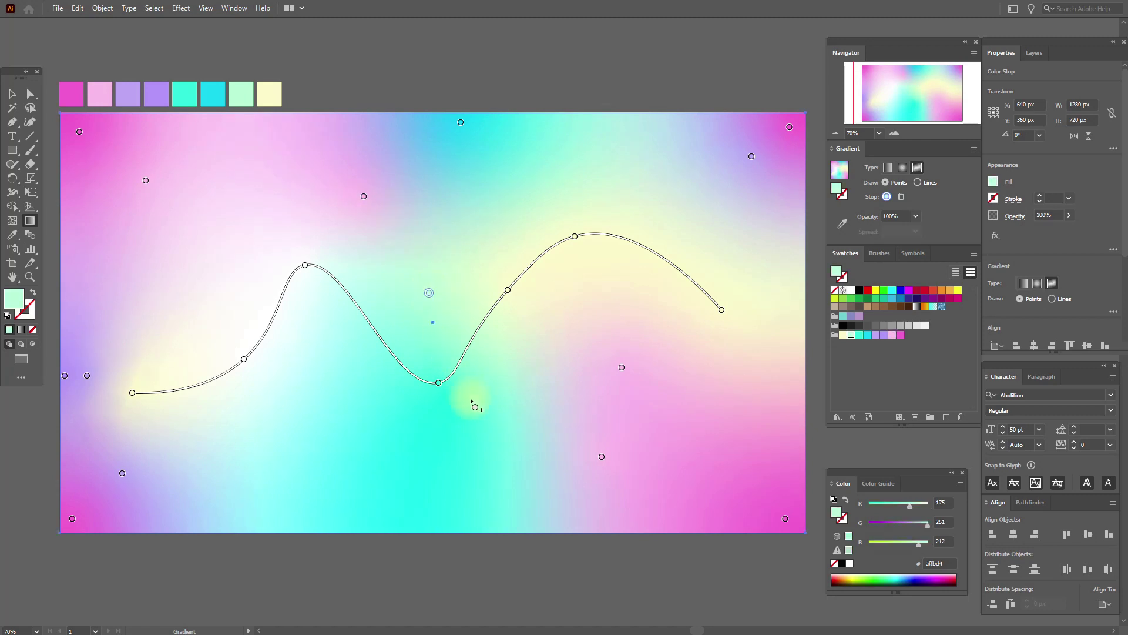
click(435, 436)
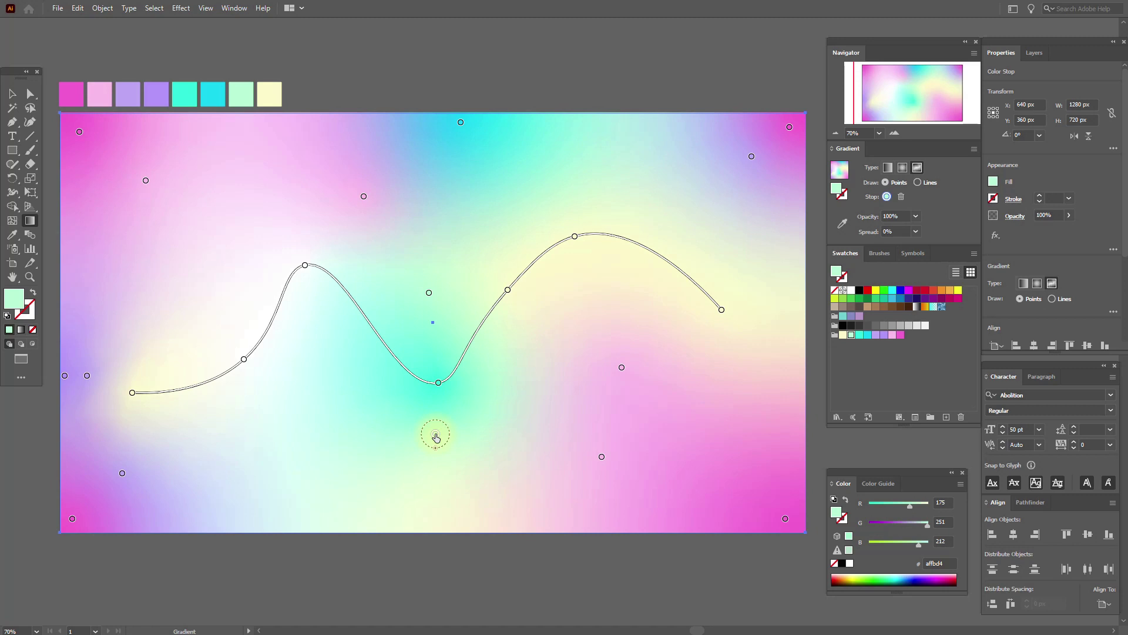
drag(435, 435, 337, 388)
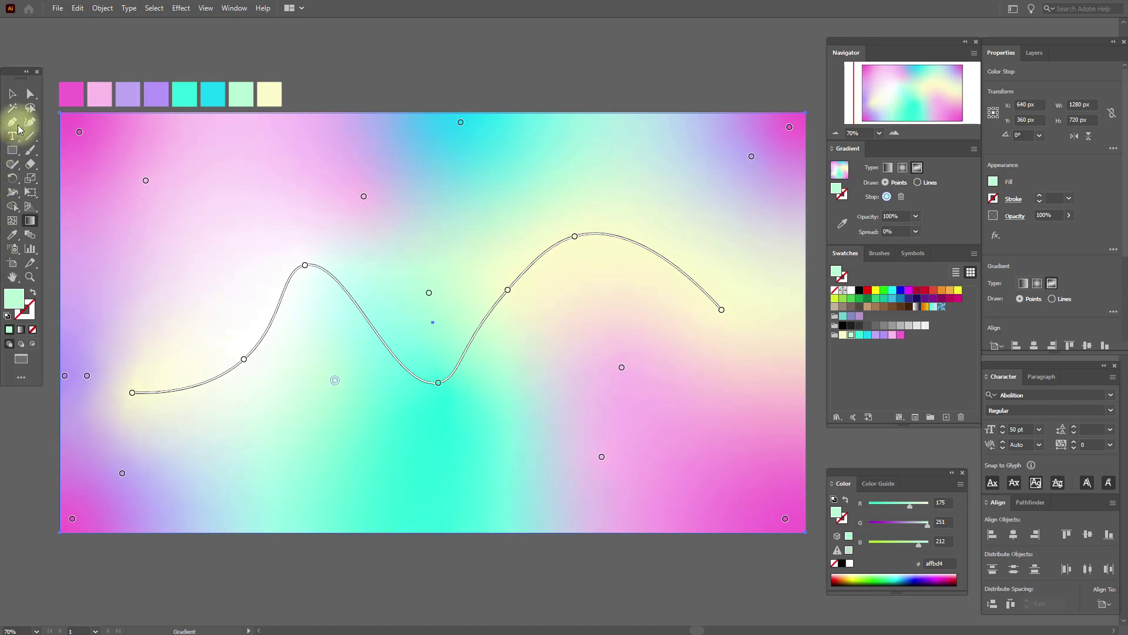
click(12, 94)
click(512, 87)
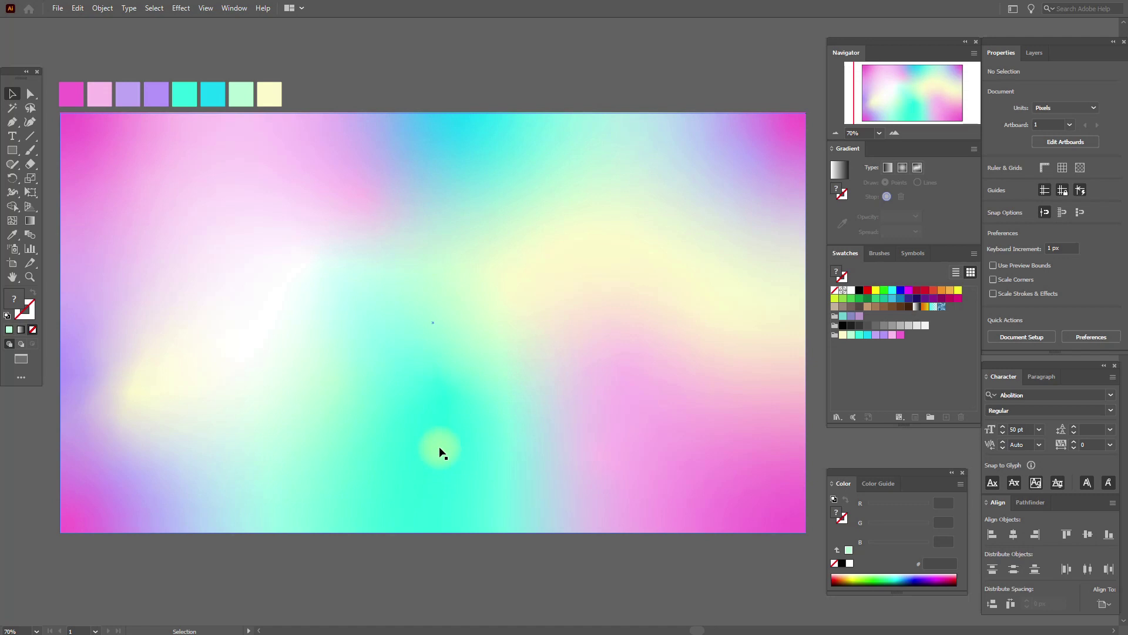
- Reselect the pastel background rectangle and display its freeform gradient points with the Gradient tool
click(29, 220)
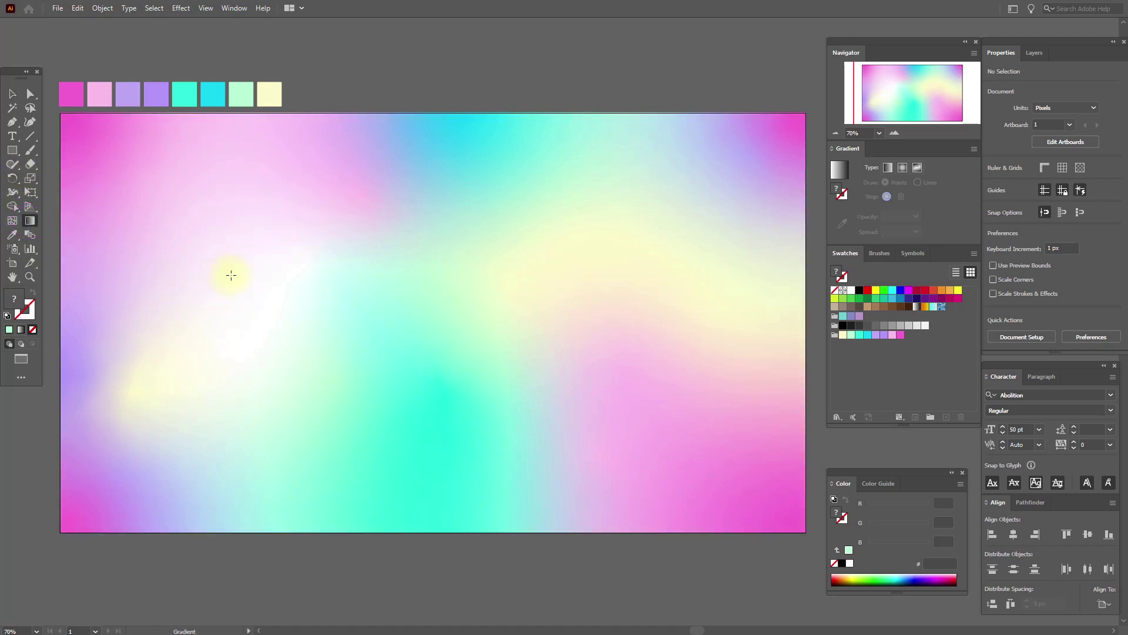
click(13, 96)
click(126, 177)
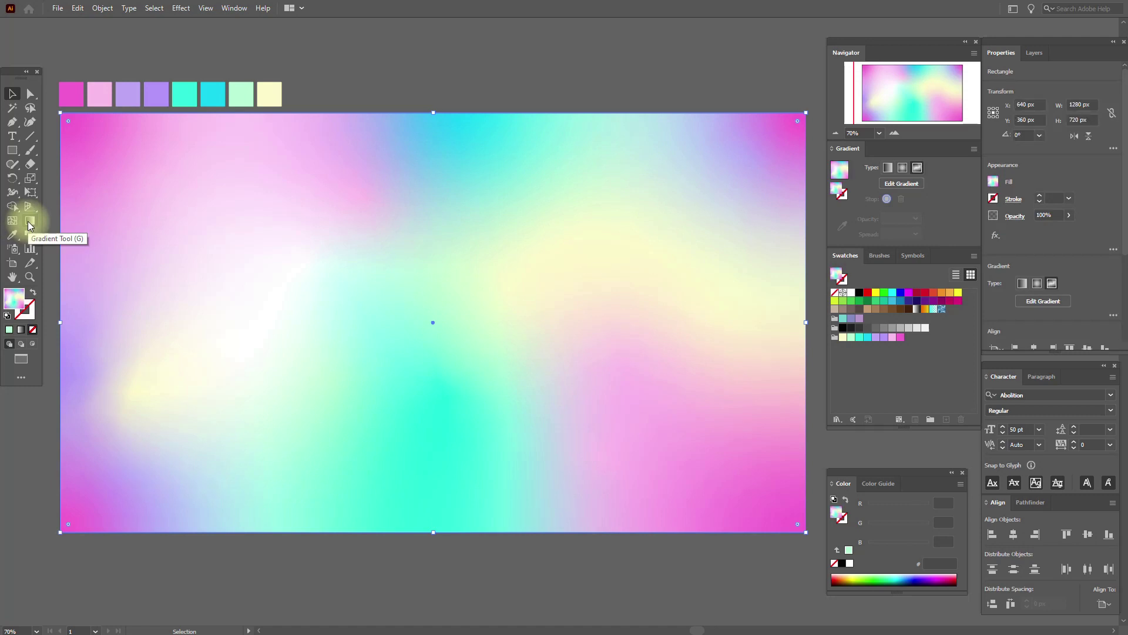
click(30, 221)
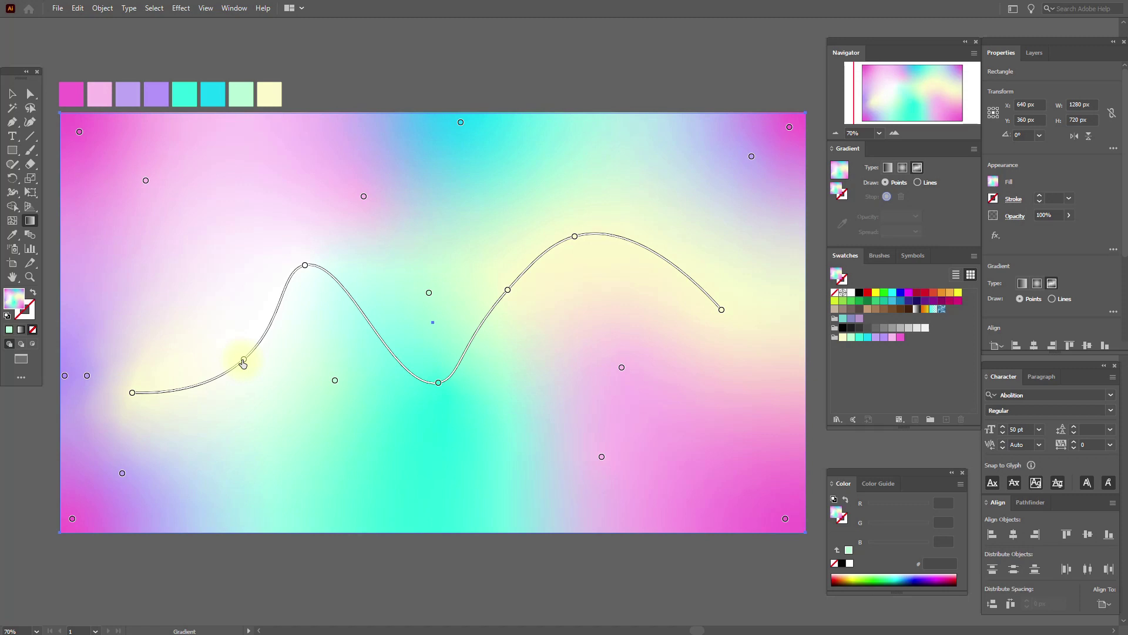
- Nudge the curve's left point, add a white point below the left hump, and lower the curve's pale yellow left end
drag(244, 362, 233, 356)
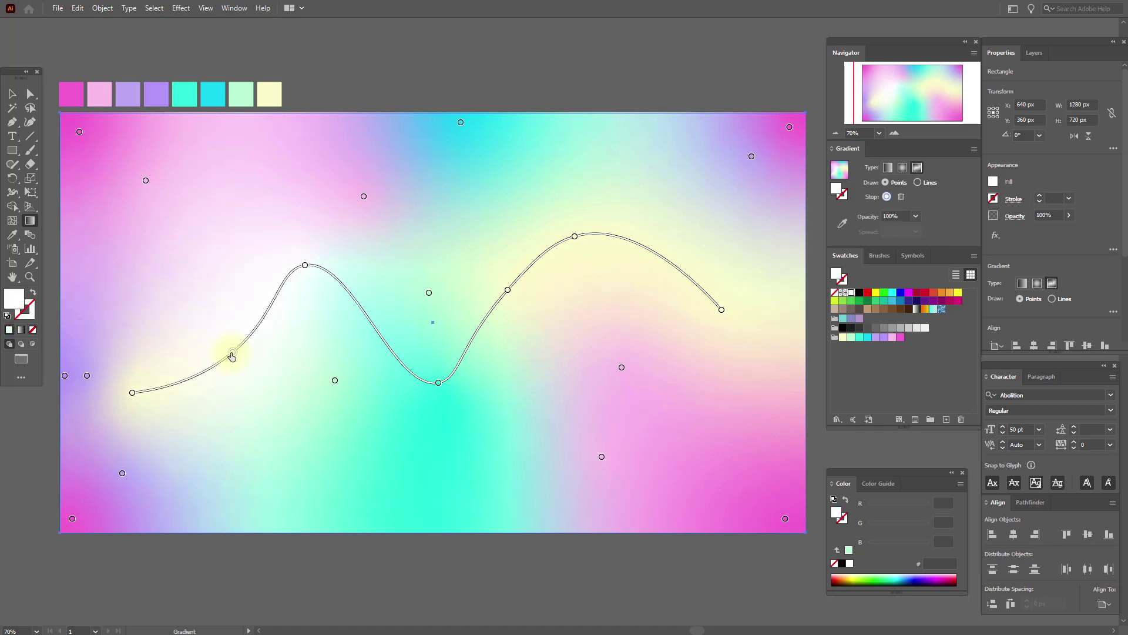
click(330, 383)
mouse_move(330, 383)
mouse_down()
mouse_move(296, 381)
mouse_move(305, 361)
mouse_move(316, 376)
mouse_up()
click(132, 392)
drag(137, 399, 113, 409)
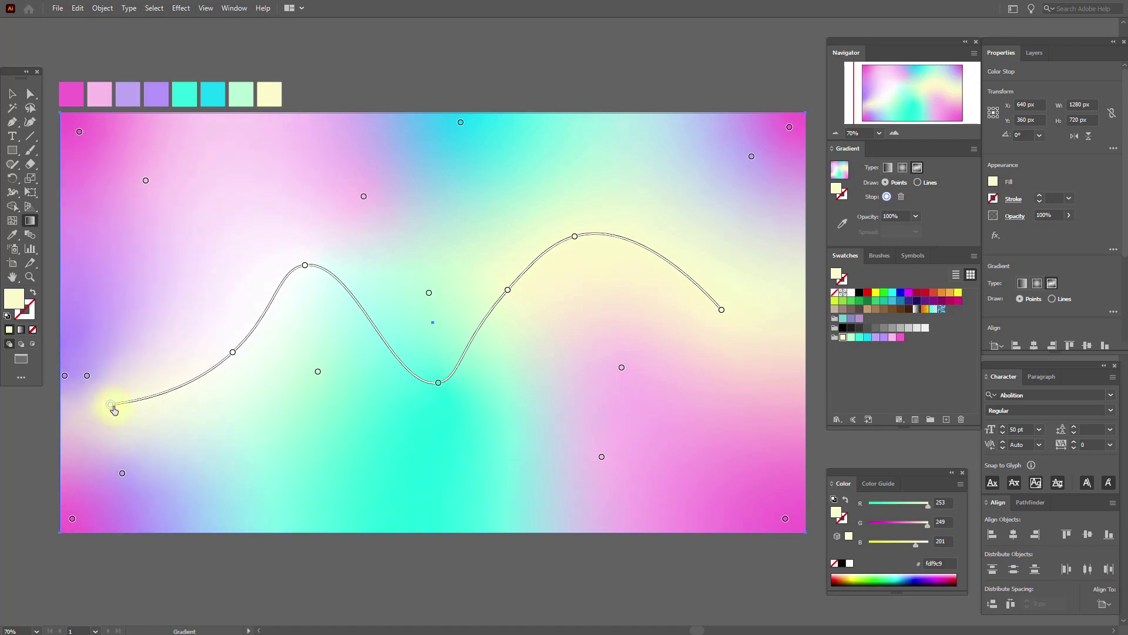
- Move the lavender #bdadf8 left-edge point inward, apply mint above the dip, and deselect to preview
drag(87, 376, 119, 320)
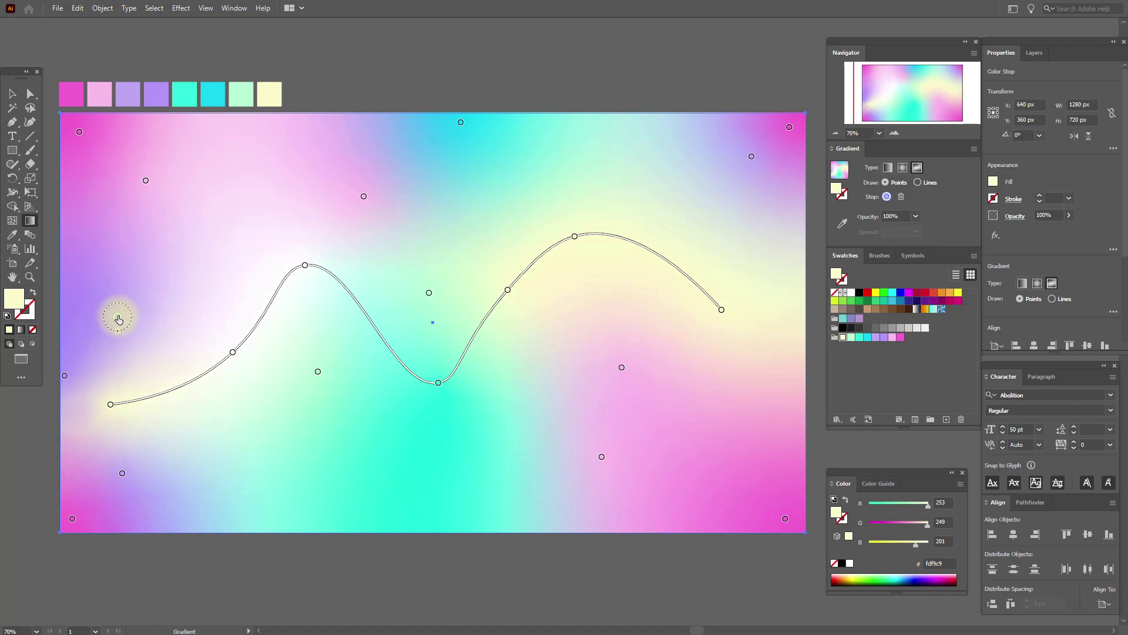
drag(118, 320, 118, 319)
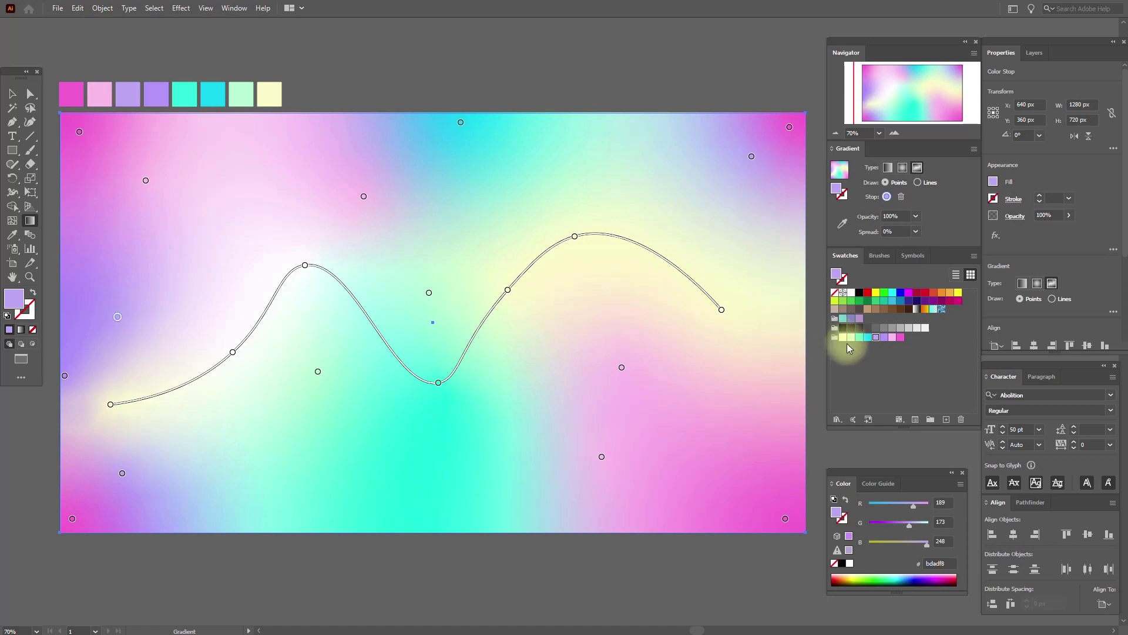
drag(860, 336, 430, 296)
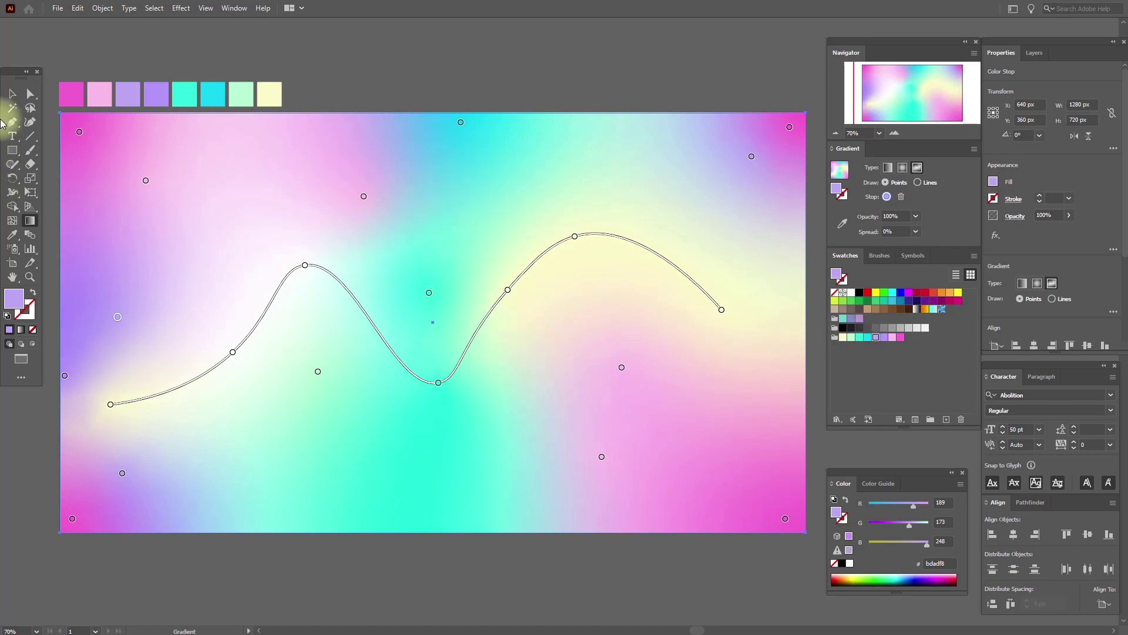
click(12, 94)
click(412, 74)
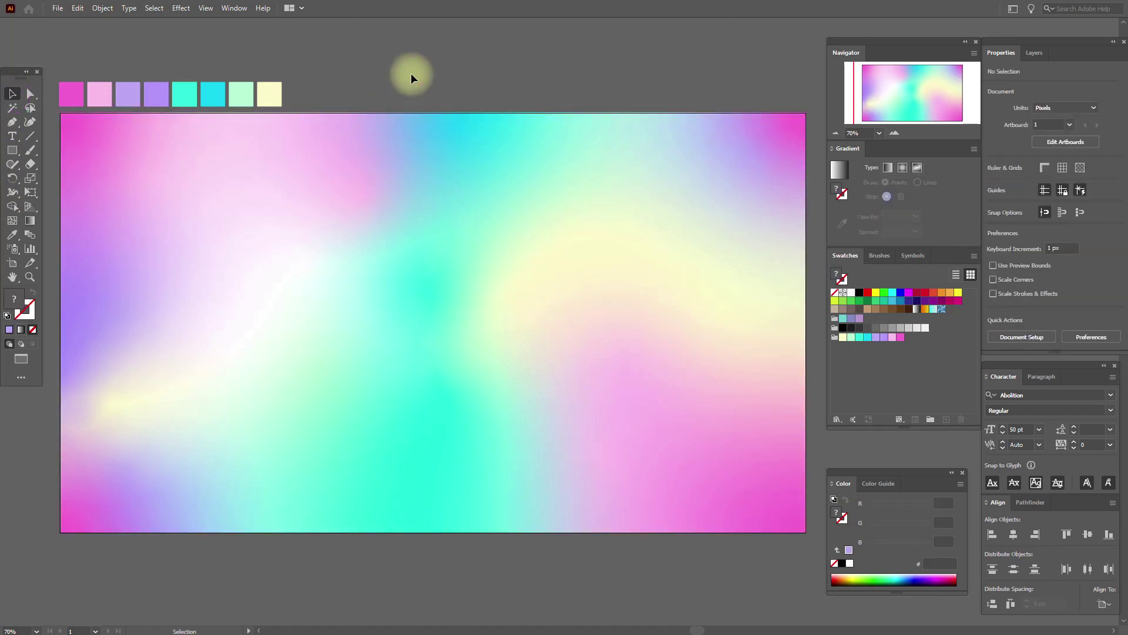